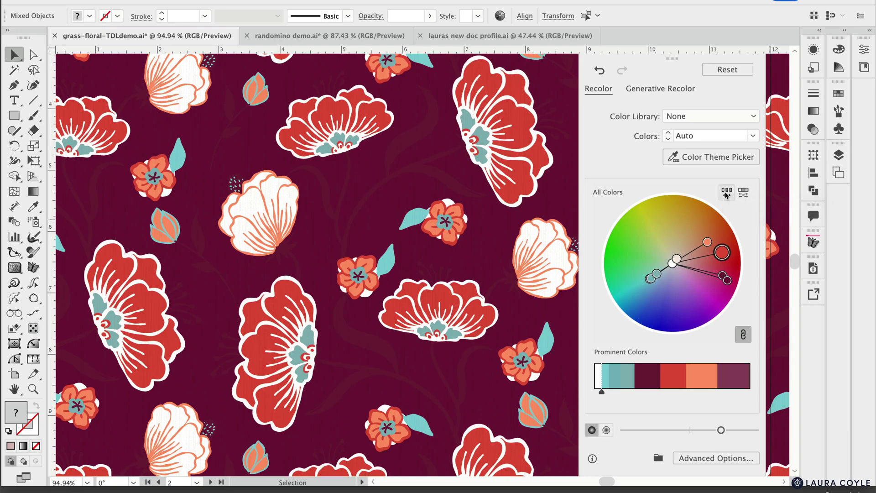
- Randomly reorder the colors of the floral pattern four times
left_click(726, 192)
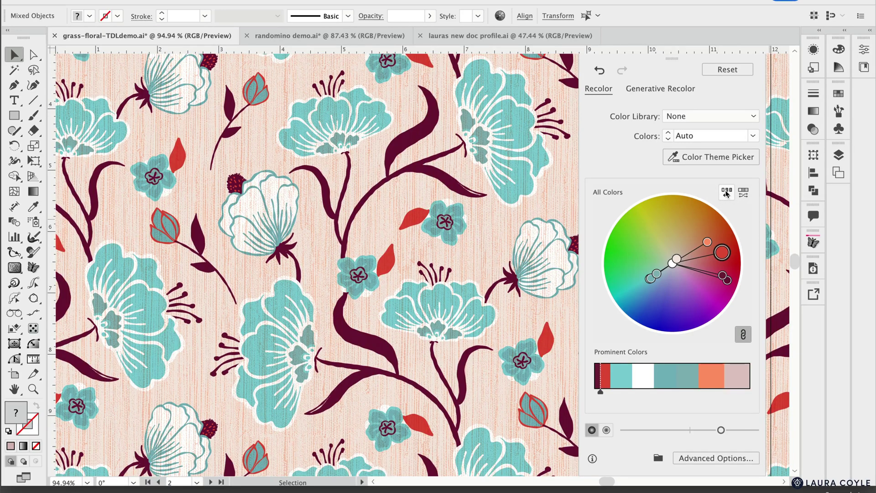
left_click(726, 192)
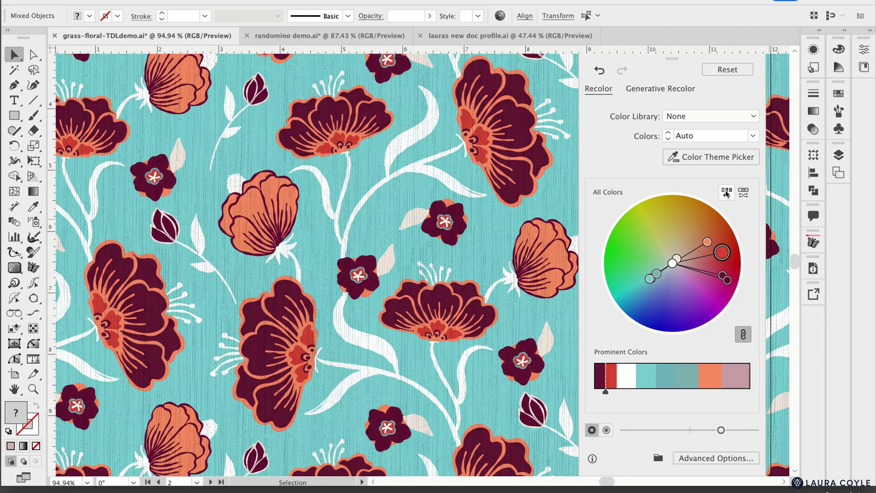
left_click(726, 192)
left_click(726, 192)
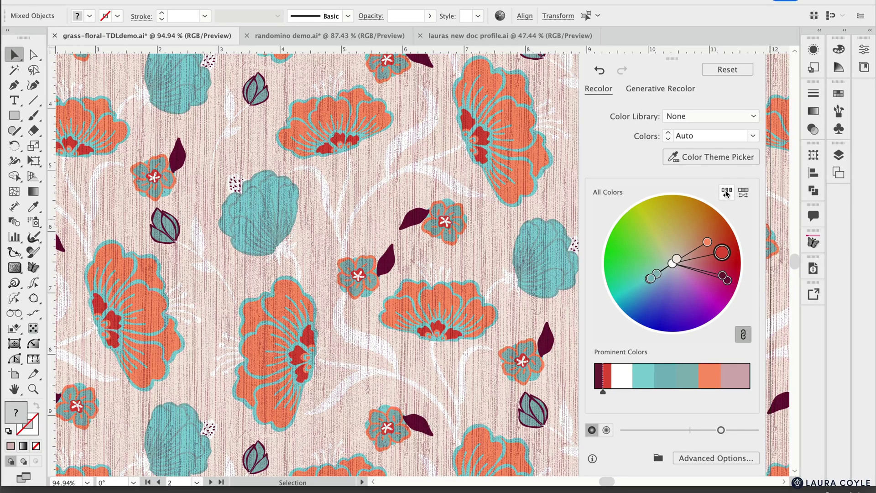
- Step back through the random color changes by undoing the last four
left_click(600, 71)
left_click(599, 71)
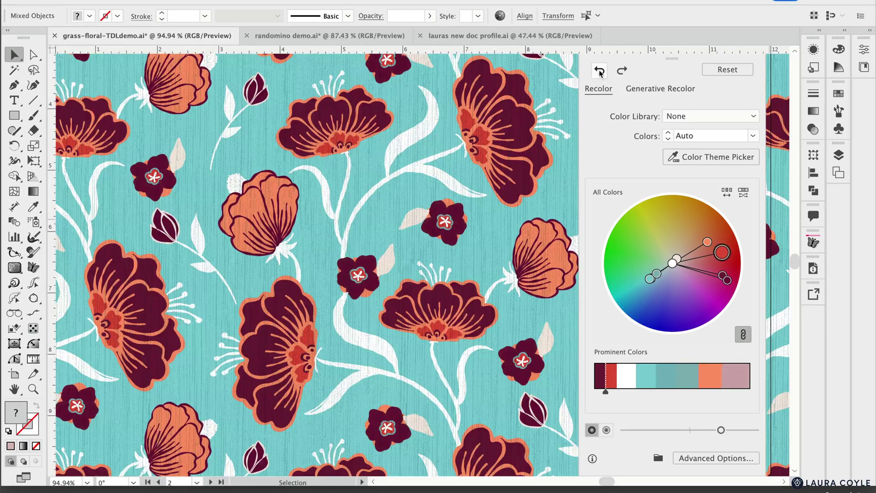
left_click(599, 71)
left_click(599, 70)
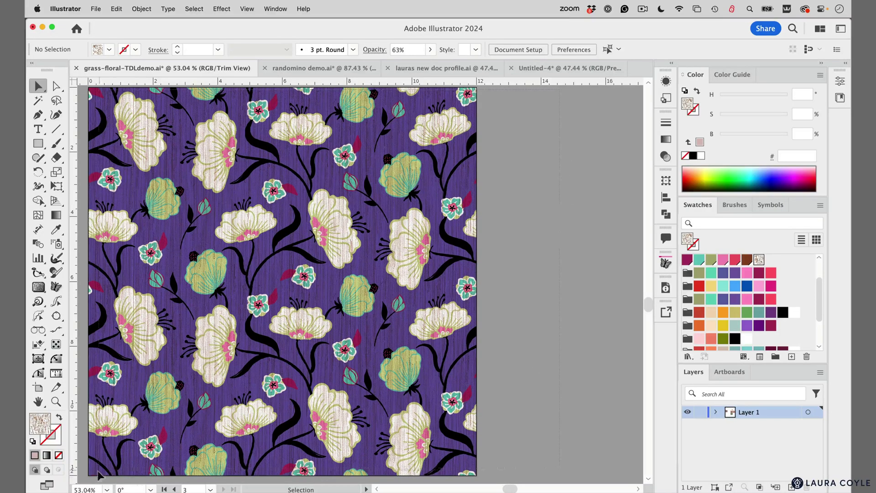
- Select all the artwork of the purple floral pattern and recolor it with the color group "Color Group copy"
key("super+a")
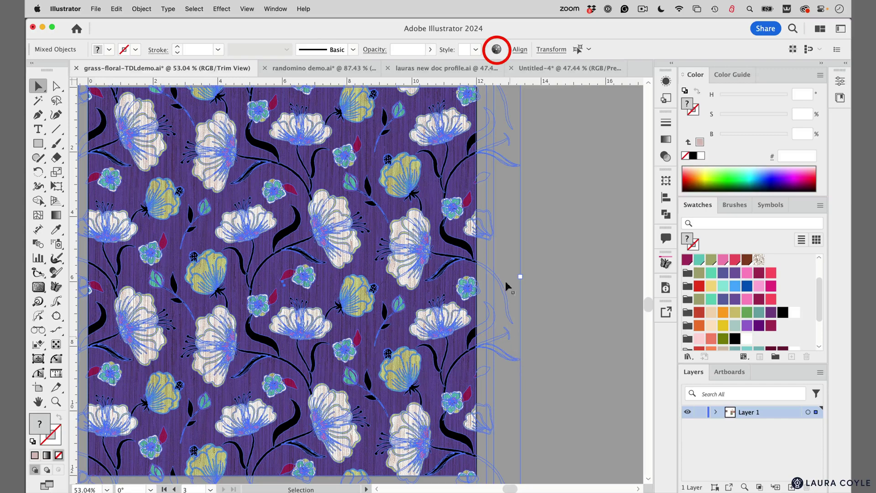
left_click(497, 50)
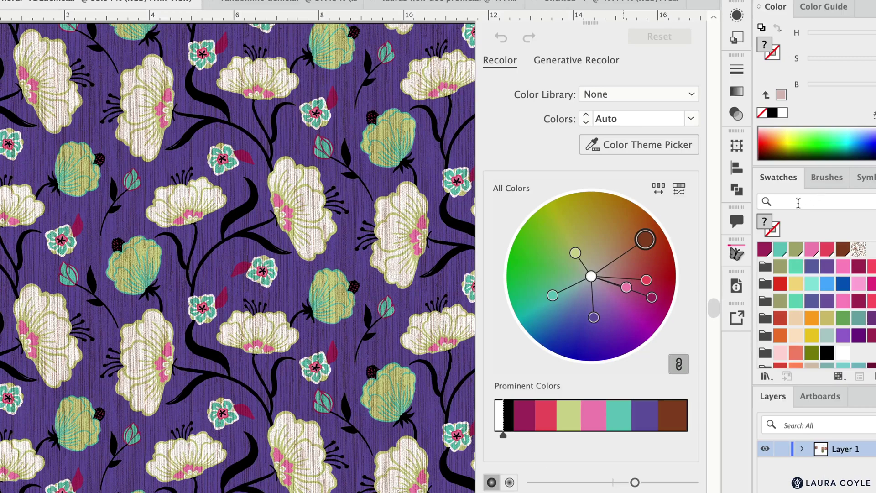
left_click(691, 94)
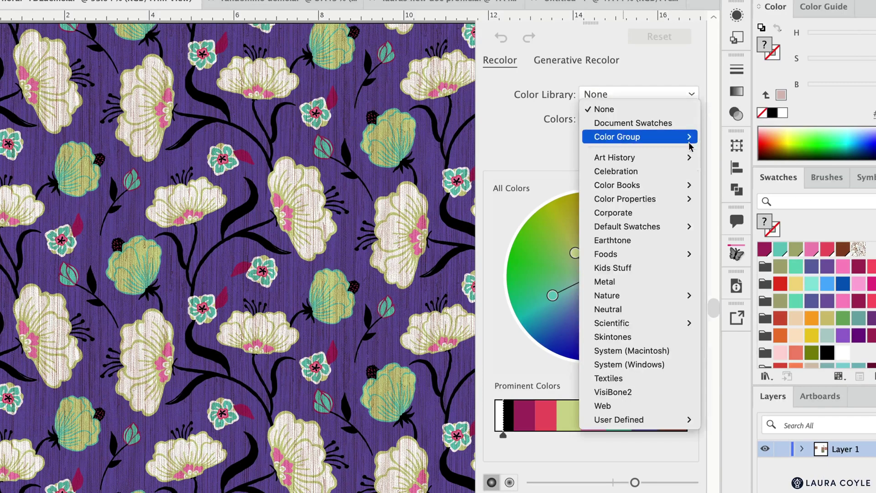
mouse_move(690, 145)
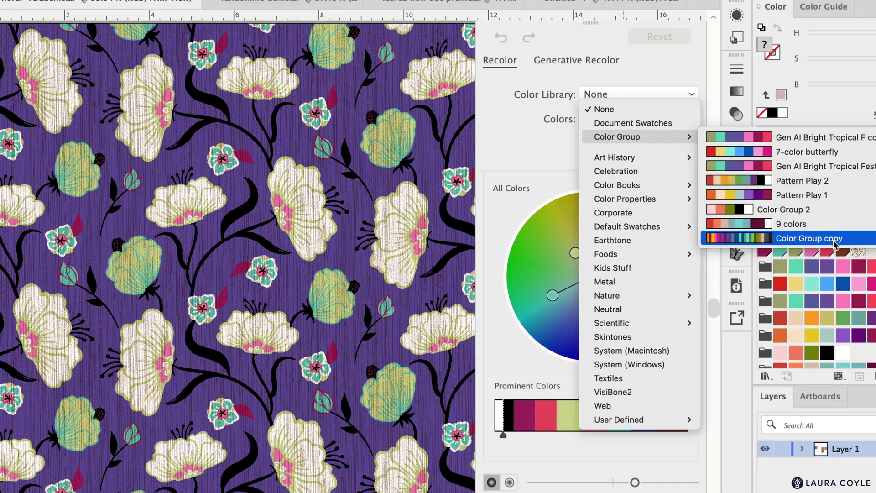
left_click(835, 240)
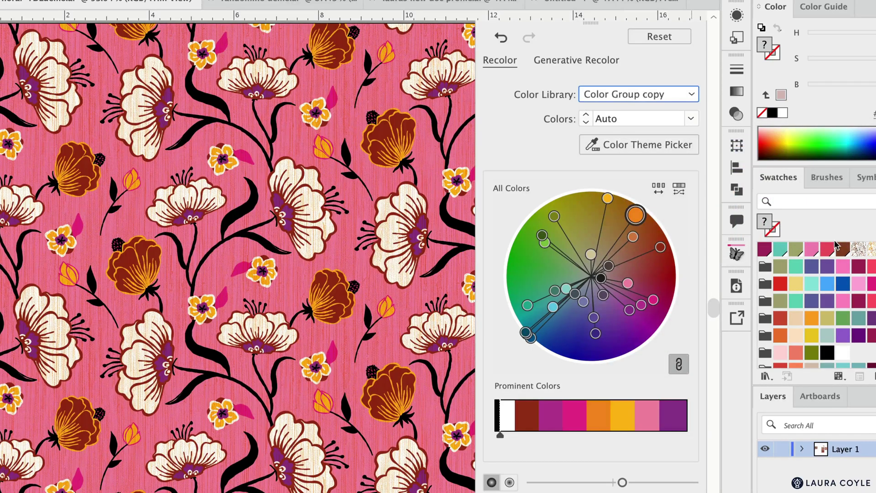
- Repeatedly shuffle the color order at random to preview different "Color Group copy" colorways on the pattern
left_click(657, 192)
left_click(657, 191)
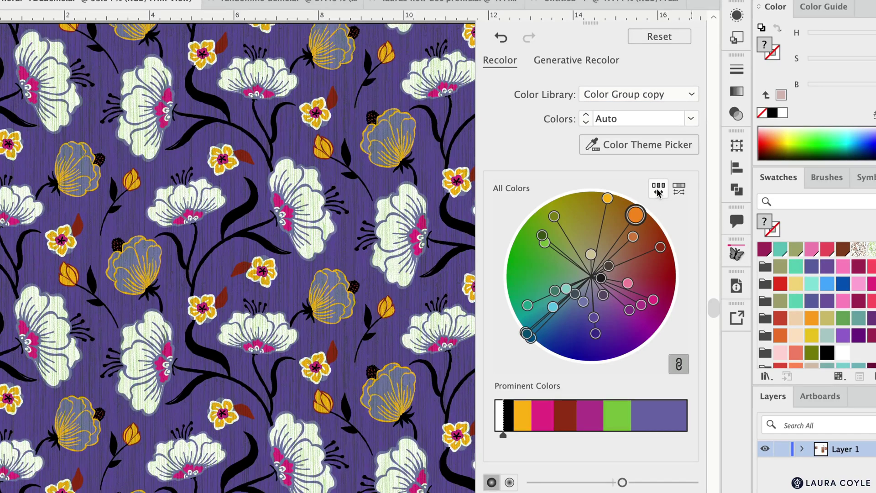
left_click(658, 192)
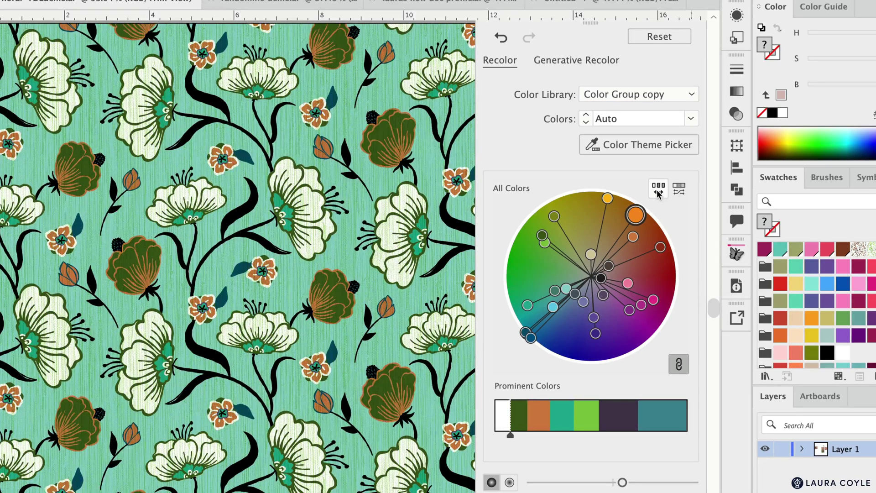
left_click(658, 192)
left_click(657, 192)
left_click(657, 192)
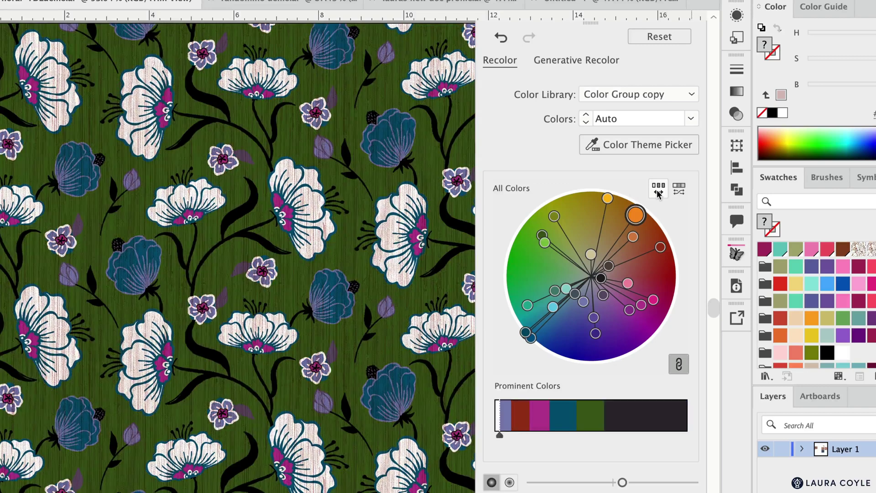
left_click(657, 192)
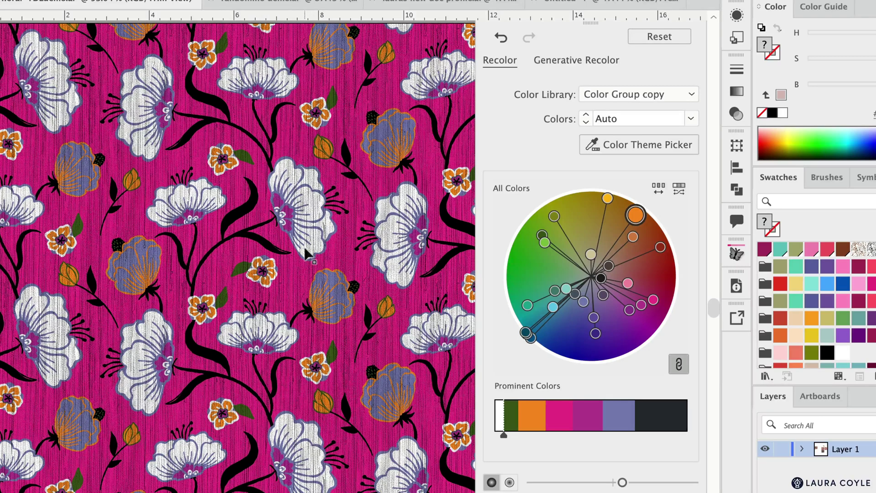
left_click(658, 188)
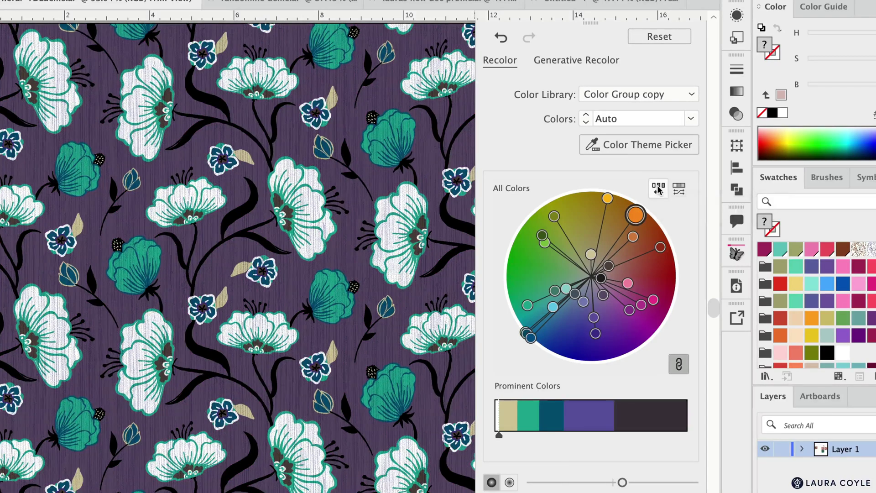
left_click(658, 188)
left_click(658, 188)
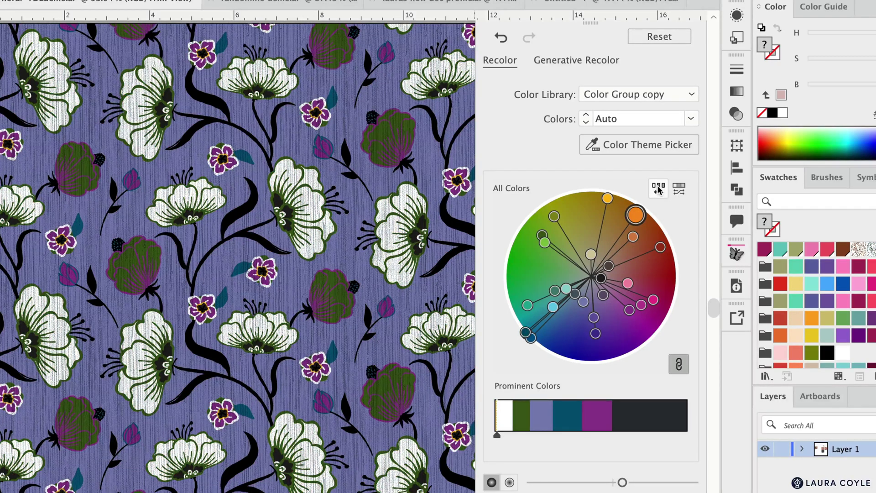
left_click(658, 188)
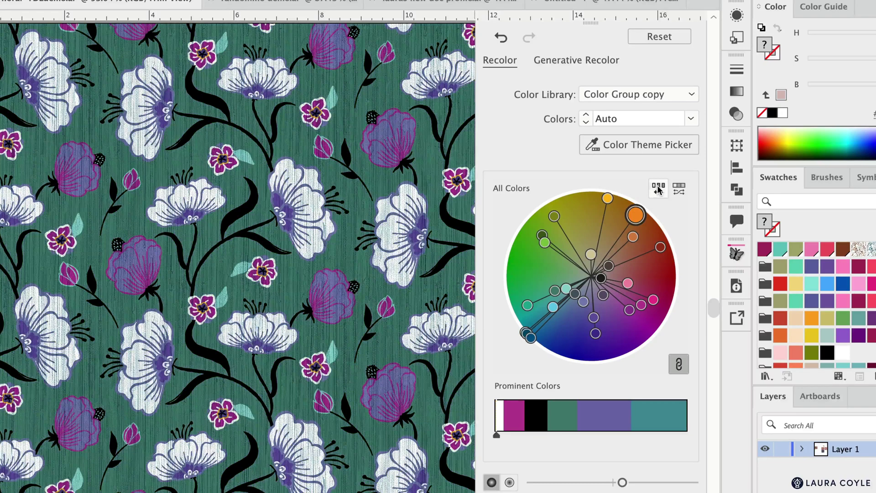
left_click(658, 188)
left_click(658, 188)
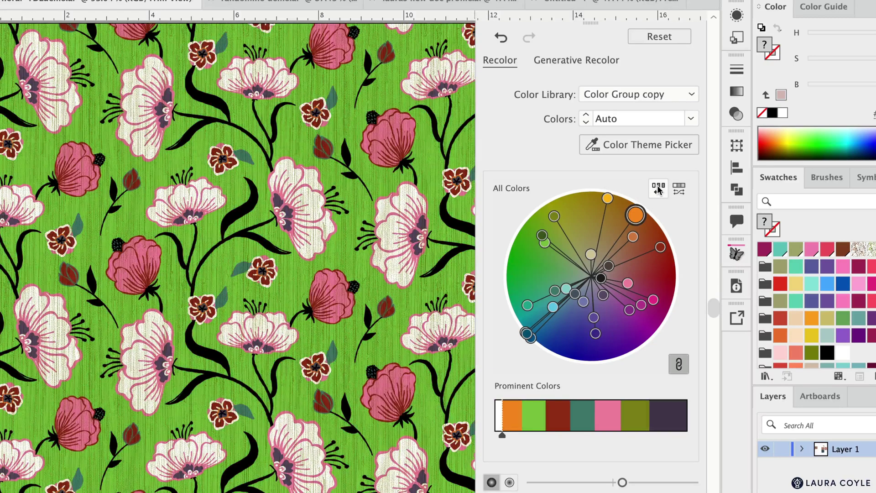
left_click(659, 188)
left_click(659, 188)
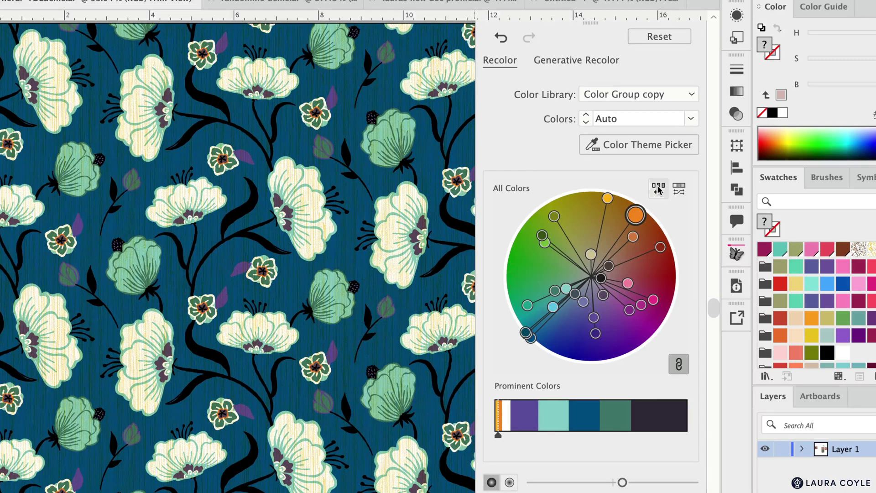
left_click(658, 188)
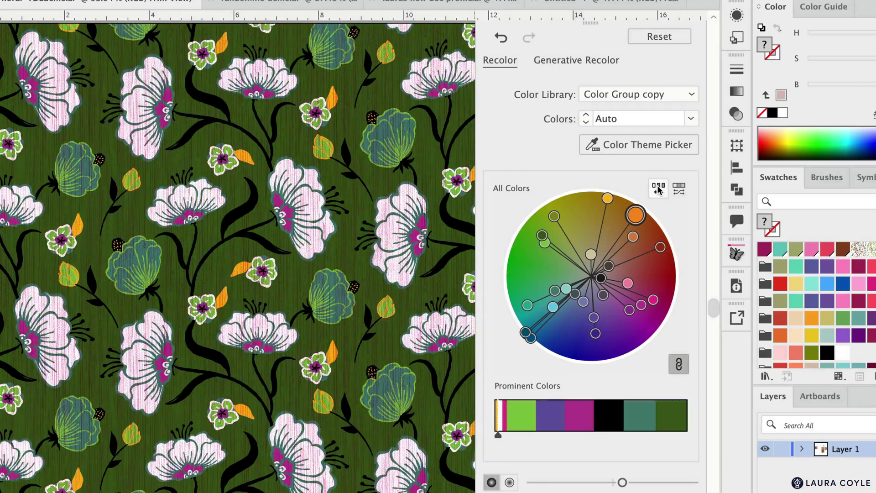
left_click(659, 188)
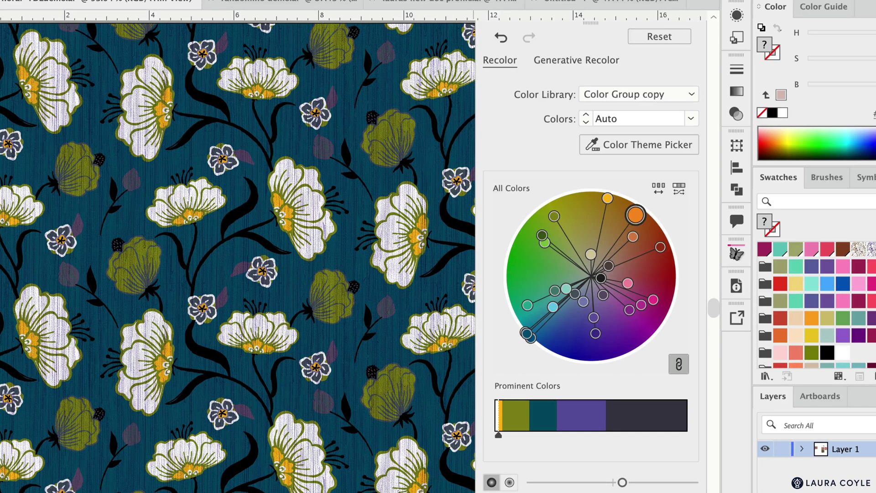
- Compare the Generative Recolor options and sample prompts with the standard Recolor settings
left_click(600, 60)
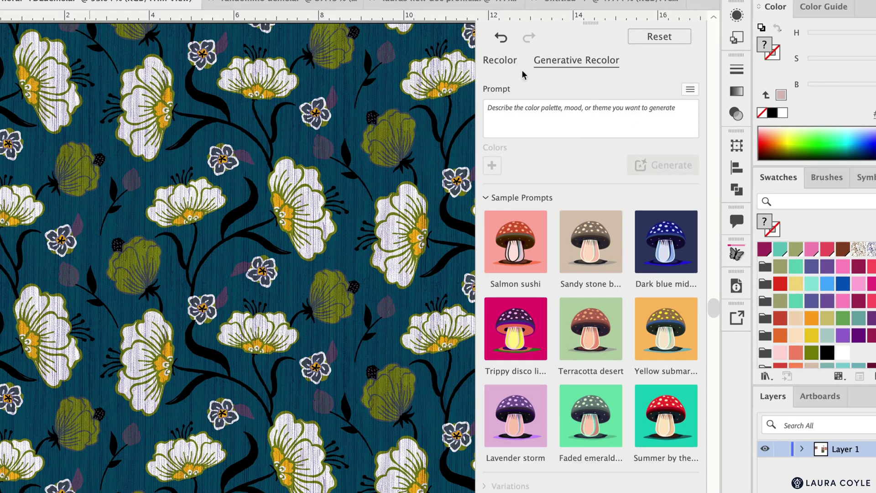
left_click(509, 64)
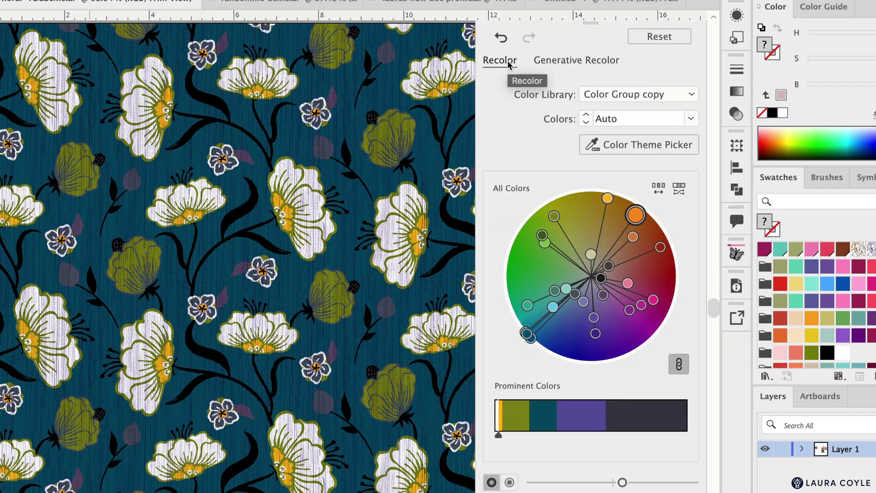
left_click(576, 64)
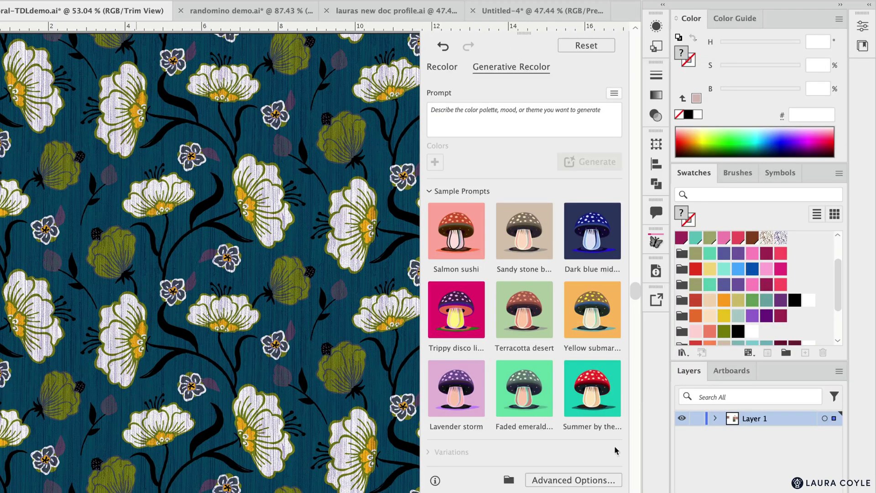
- Turn off preserving White and Black in the advanced recolor's Color Reduction Options, and discard the recoloring
left_click(574, 481)
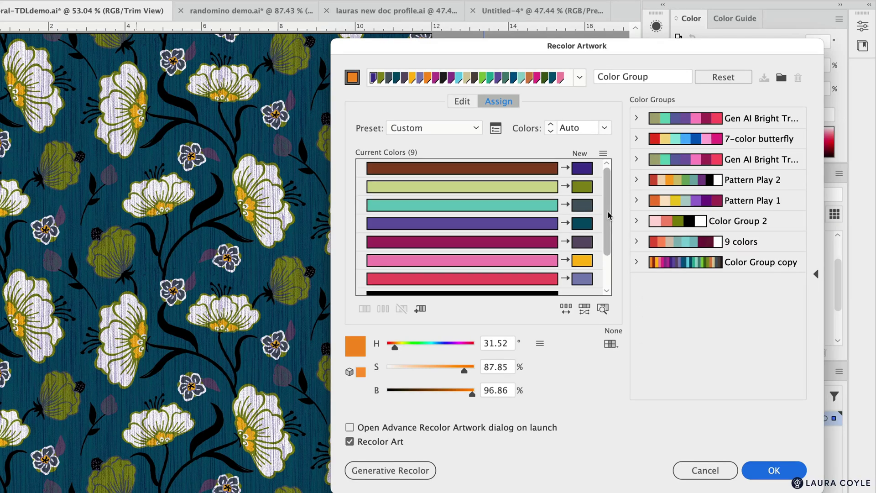
left_click_drag(610, 218, 609, 256)
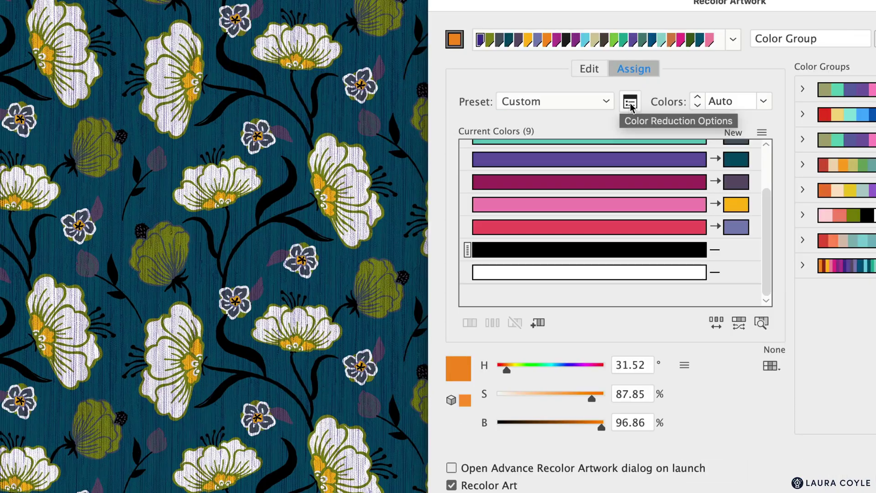
left_click(495, 129)
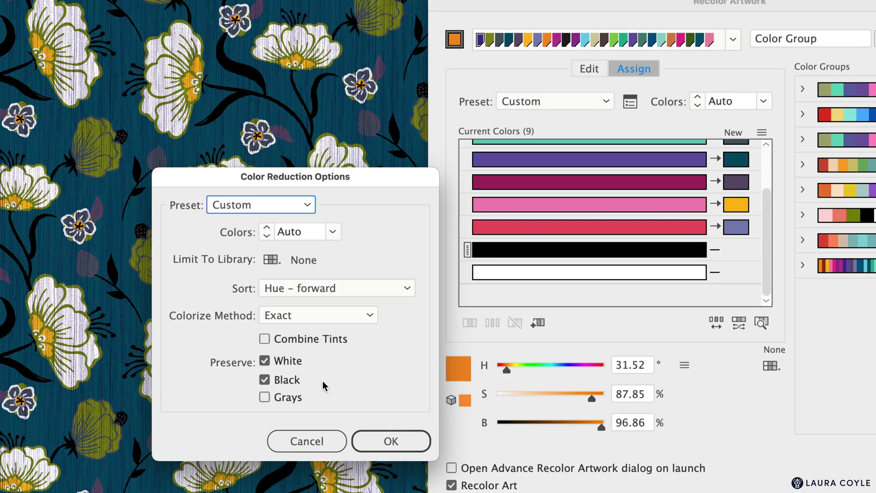
left_click(264, 360)
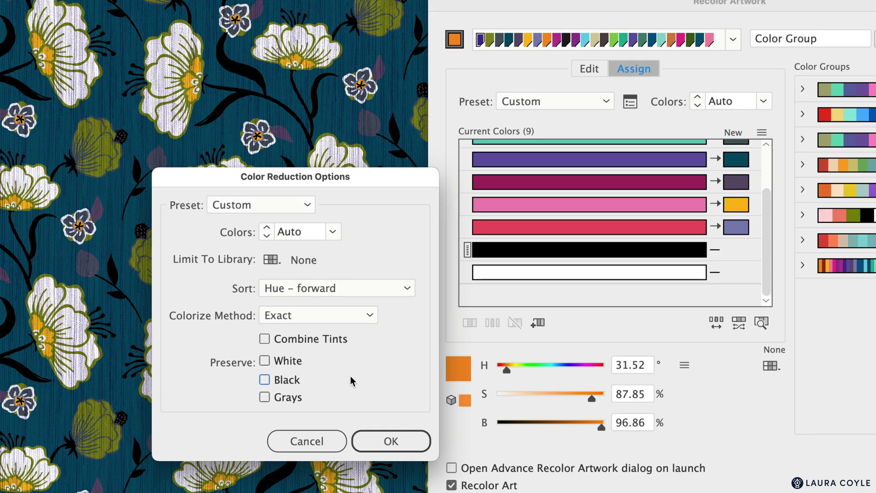
left_click(388, 444)
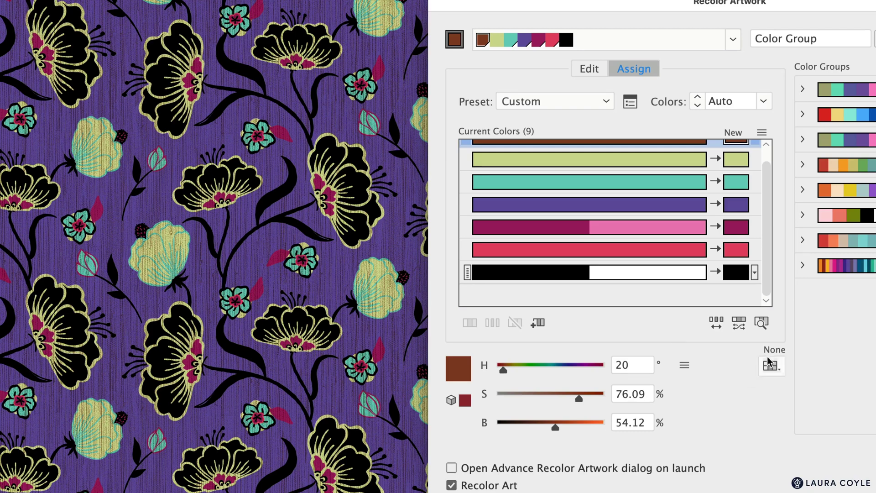
left_click_drag(768, 286, 769, 262)
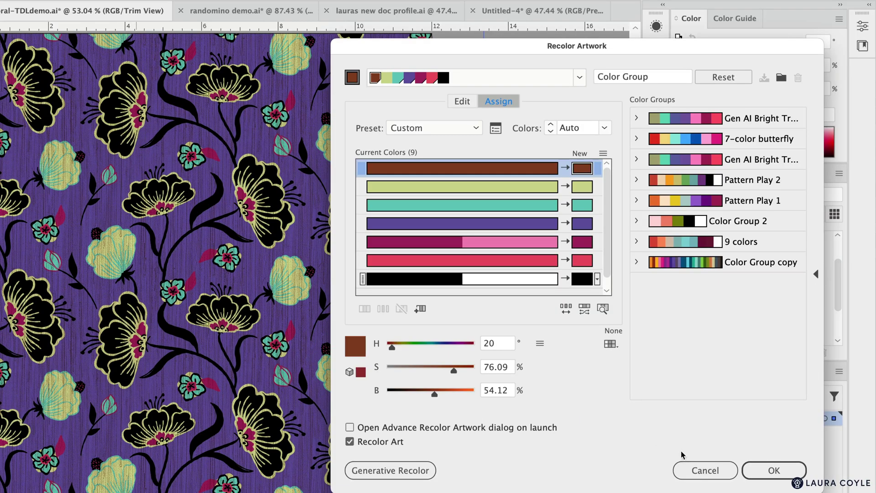
left_click(703, 470)
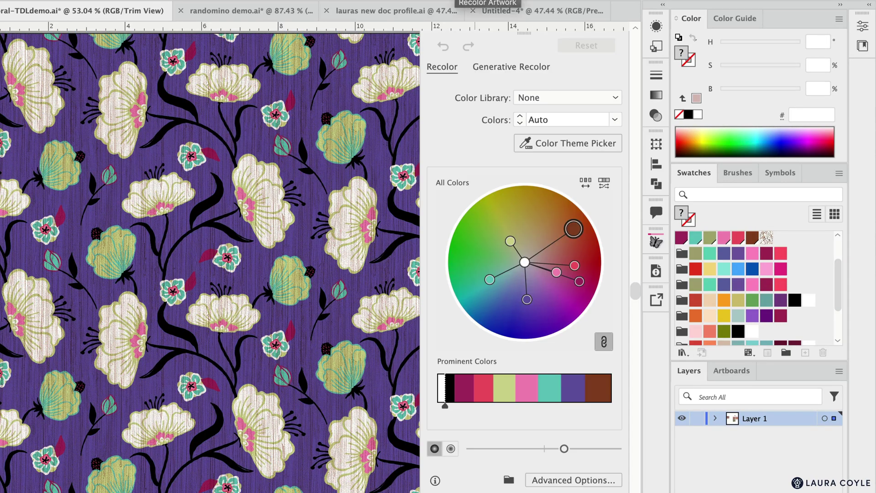
- Check the Preserve settings in the advanced recolor's Color Reduction Options, and close both dialogs without changes
left_click(575, 480)
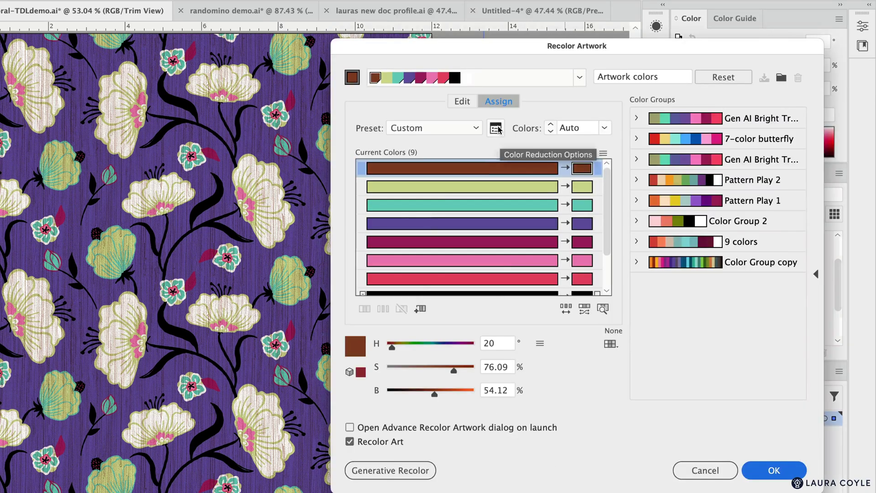
left_click(496, 128)
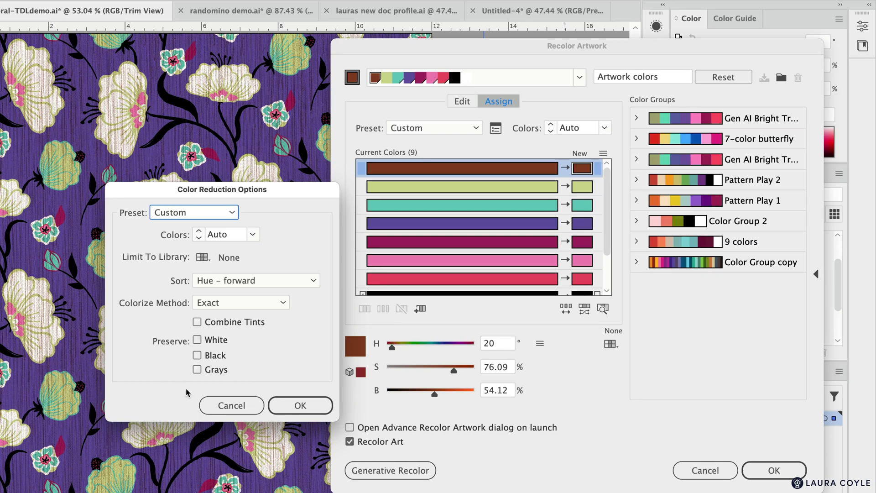
left_click(225, 405)
left_click(705, 470)
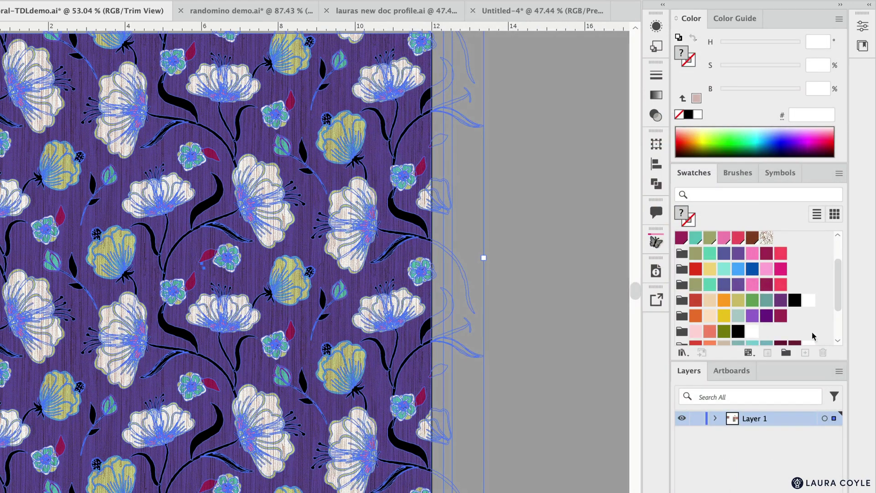
- Open the Recolor options for the selected pattern and apply the "7-color butterfly" color group
left_click(464, 3)
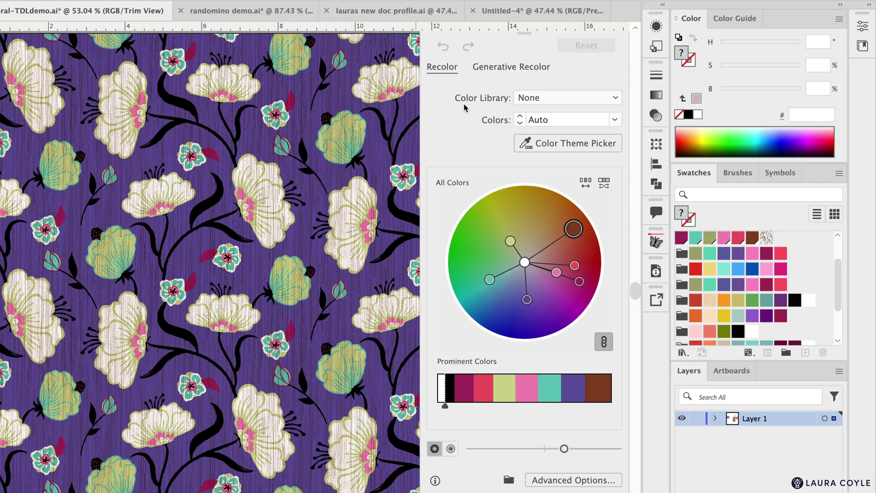
left_click(614, 97)
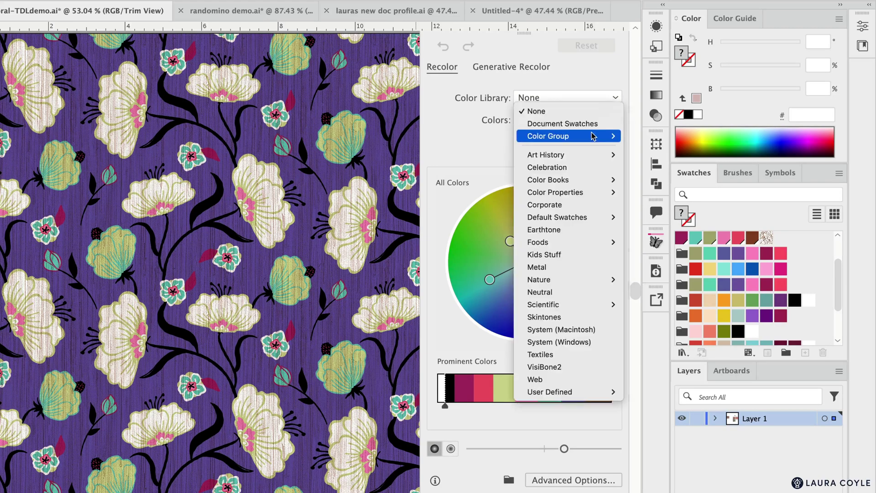
mouse_move(592, 140)
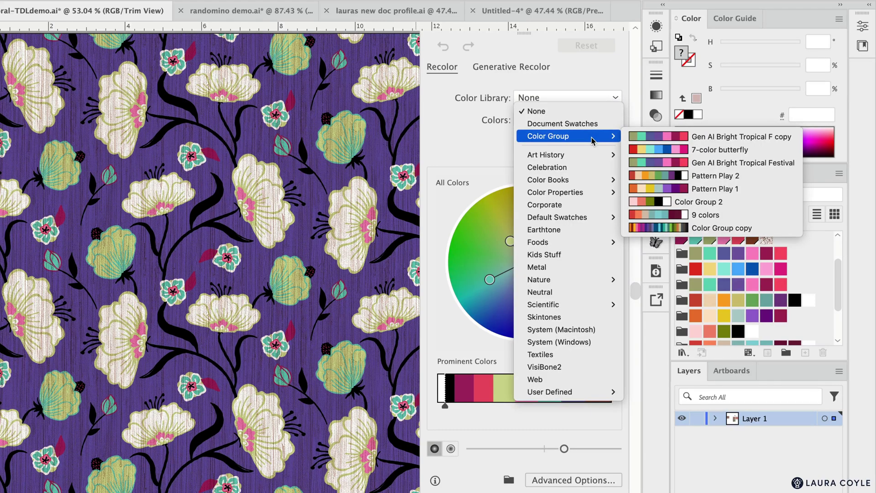
left_click(717, 151)
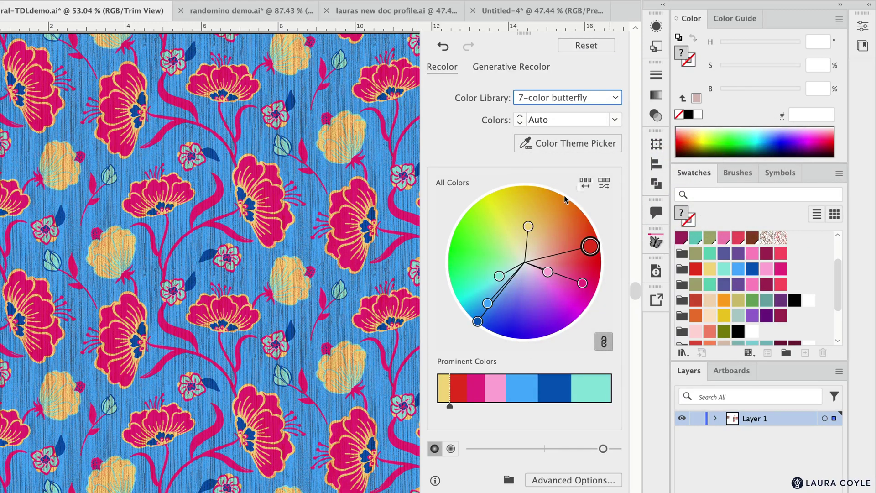
- Repeatedly change the color order at random to preview different "7-color butterfly" colorways on the pattern
left_click(586, 184)
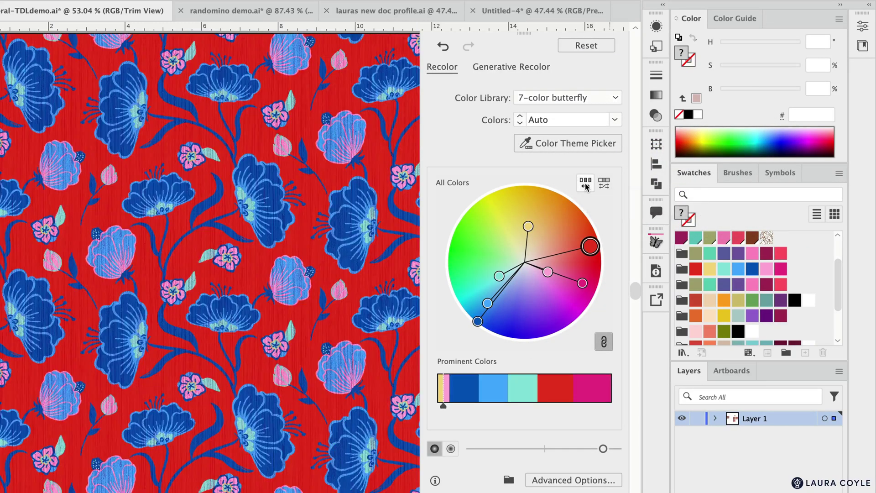
left_click(585, 185)
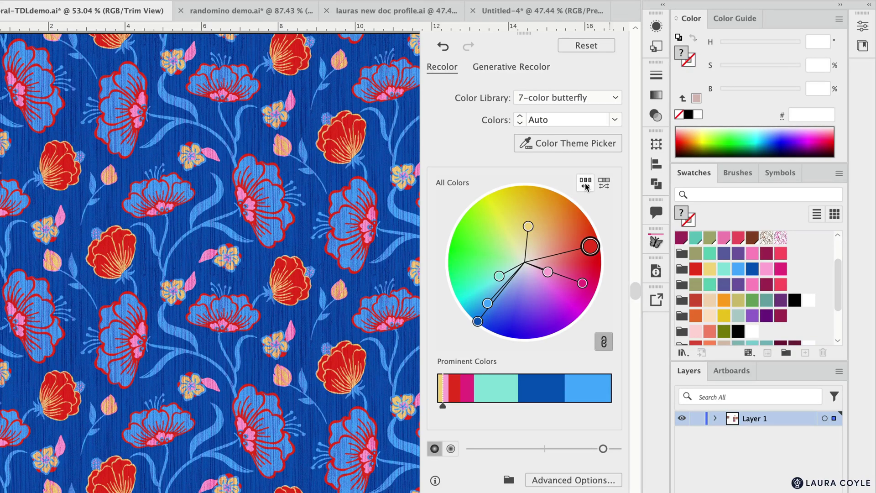
left_click(585, 184)
left_click(585, 184)
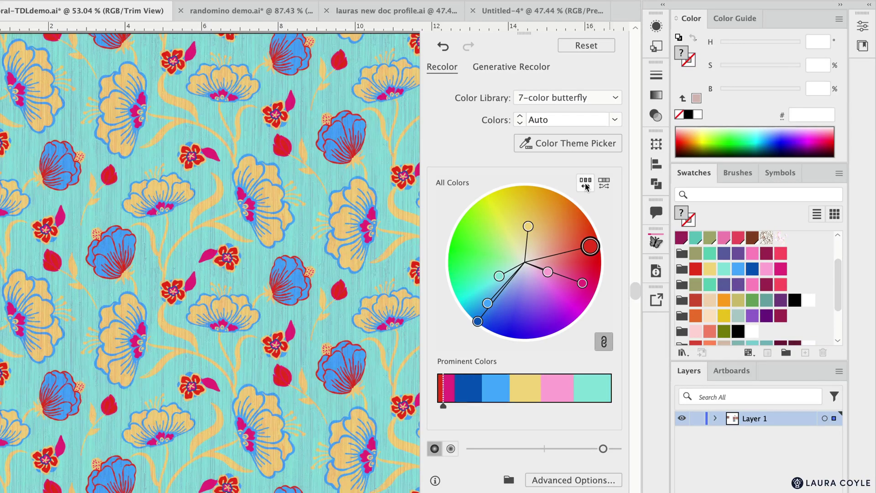
left_click(586, 184)
left_click(586, 184)
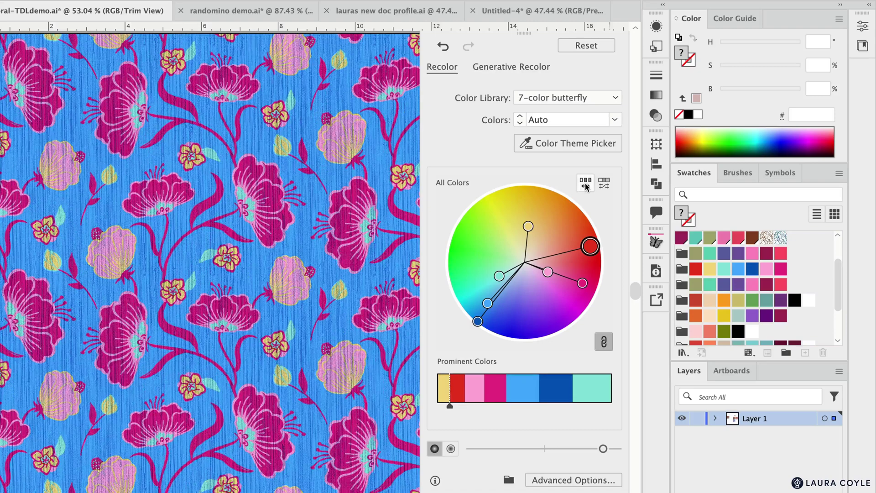
left_click(586, 184)
left_click(586, 184)
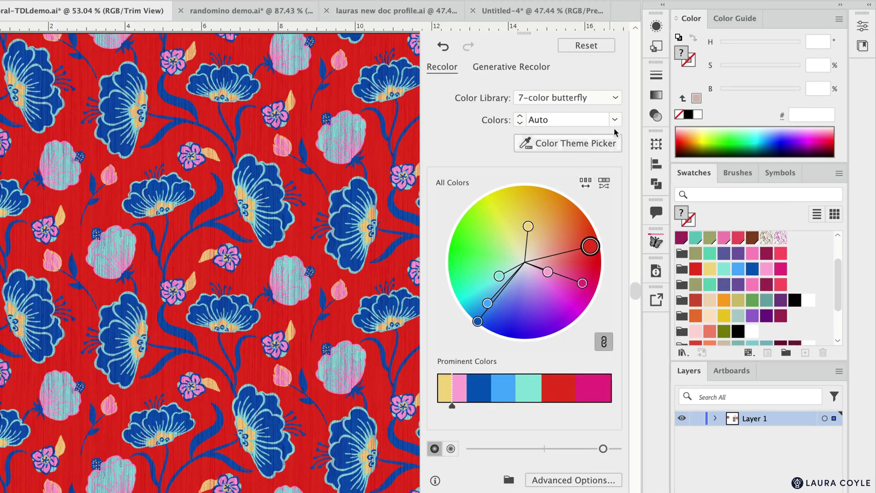
- Switch the pattern's recolor library to the "9 colors" color group
left_click(615, 97)
mouse_move(598, 138)
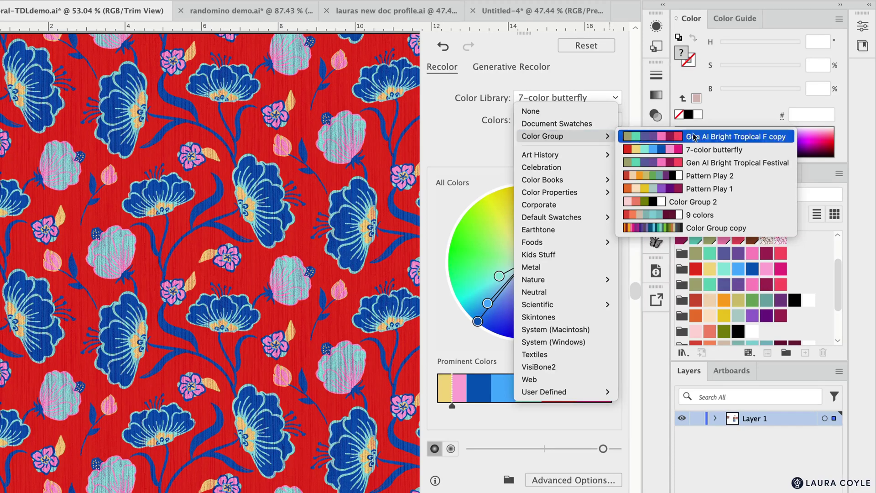
left_click(720, 218)
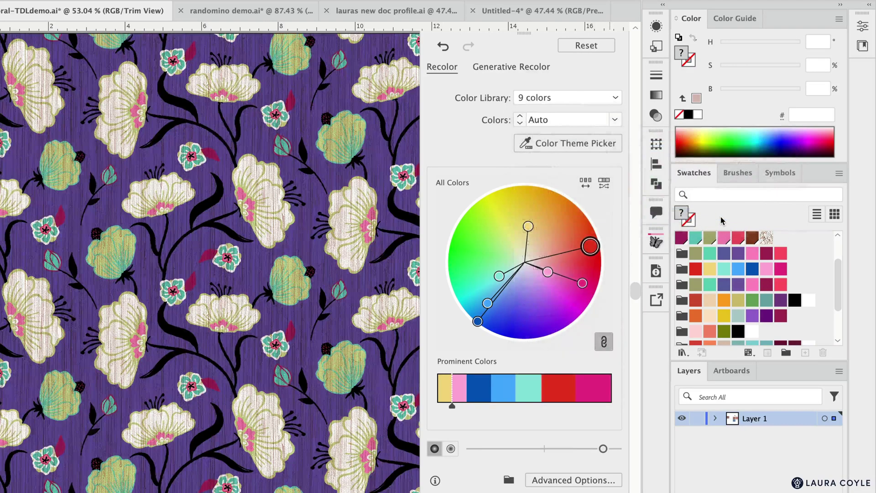
- Repeatedly shuffle the color order at random to preview different "9 colors" colorways on the pattern
left_click(586, 185)
left_click(585, 185)
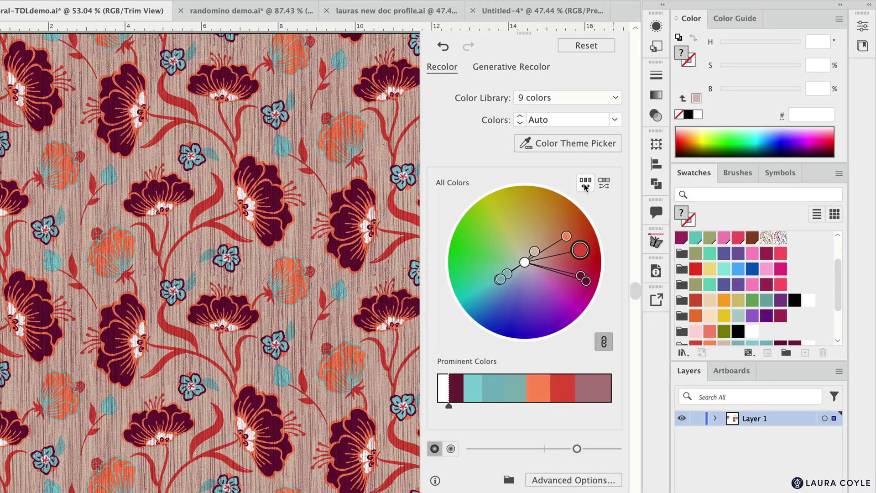
left_click(585, 185)
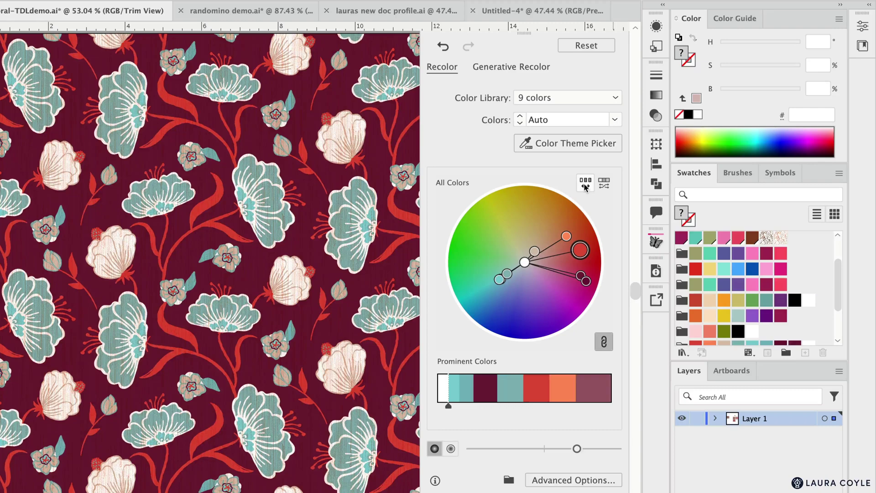
left_click(585, 185)
left_click(585, 185)
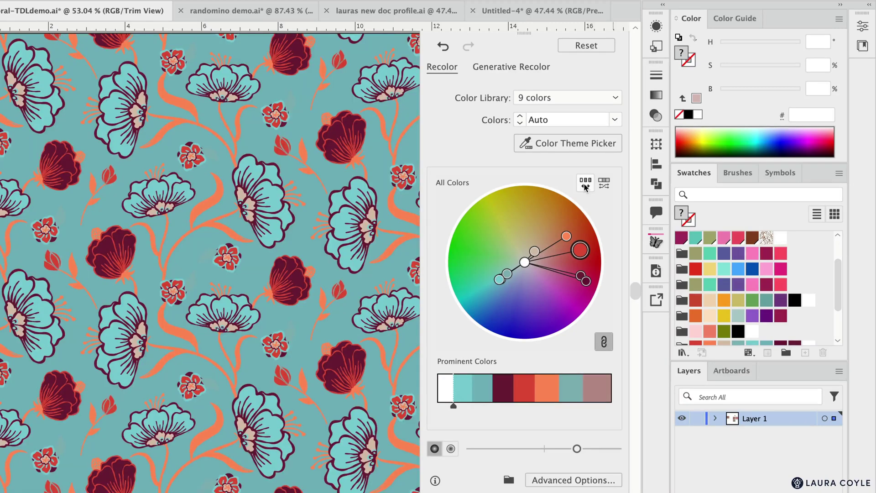
left_click(586, 185)
left_click(585, 185)
left_click(585, 184)
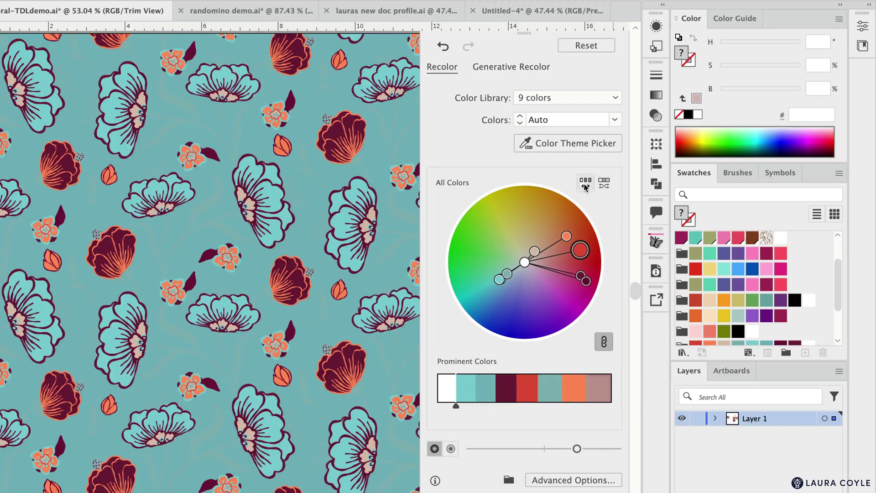
left_click(585, 185)
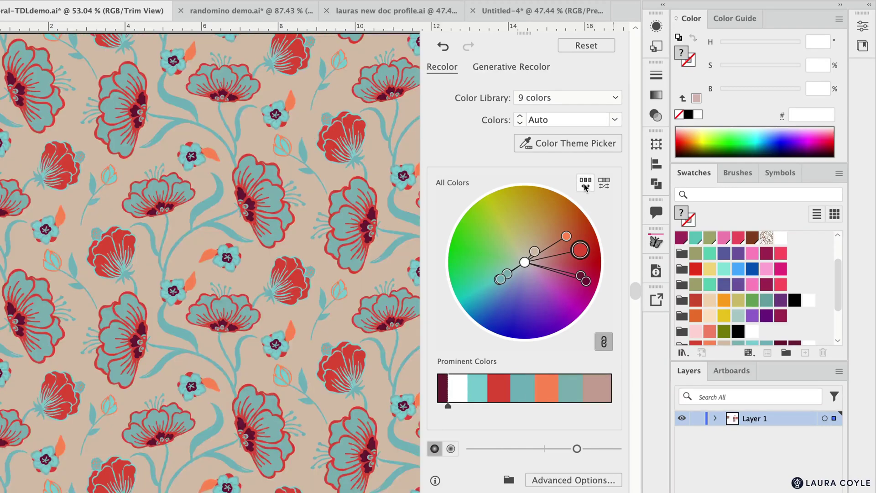
left_click(585, 184)
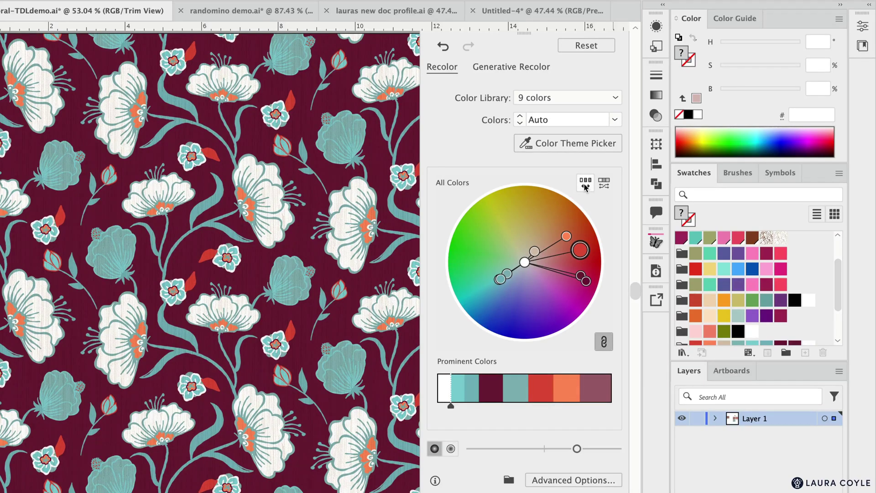
- Open the advanced recolor options and preview the "Color Group 2", "9 colors" and "Color Group copy" groups on the pattern
left_click(554, 479)
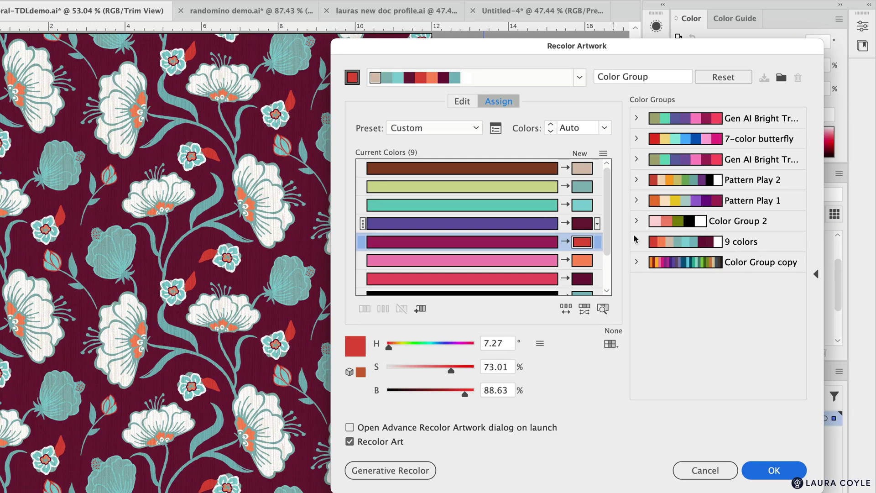
left_click_drag(607, 231, 610, 210)
left_click(745, 222)
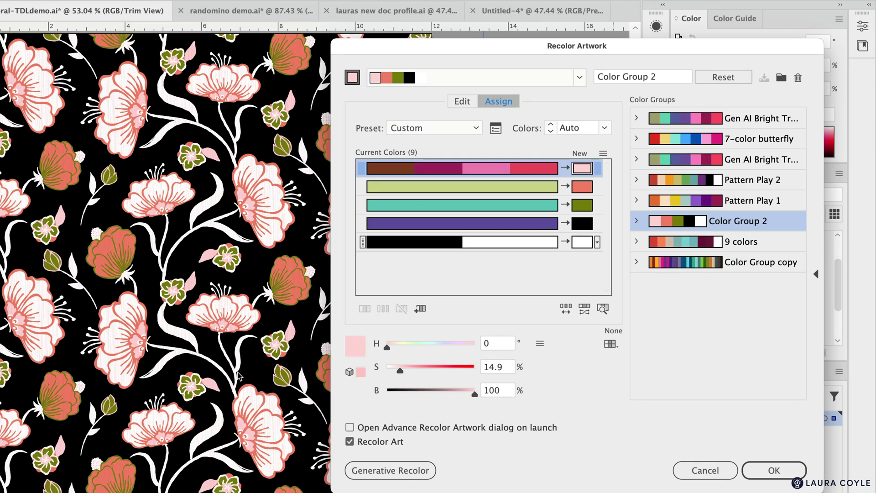
left_click(777, 244)
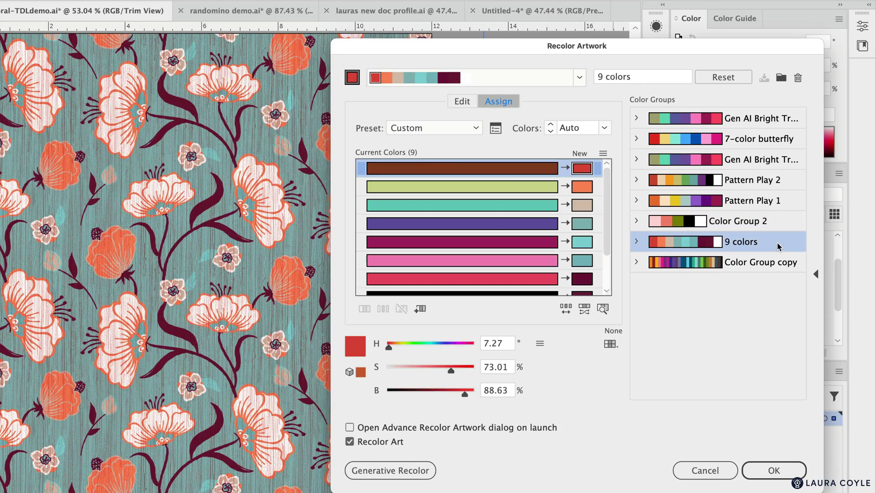
left_click(780, 266)
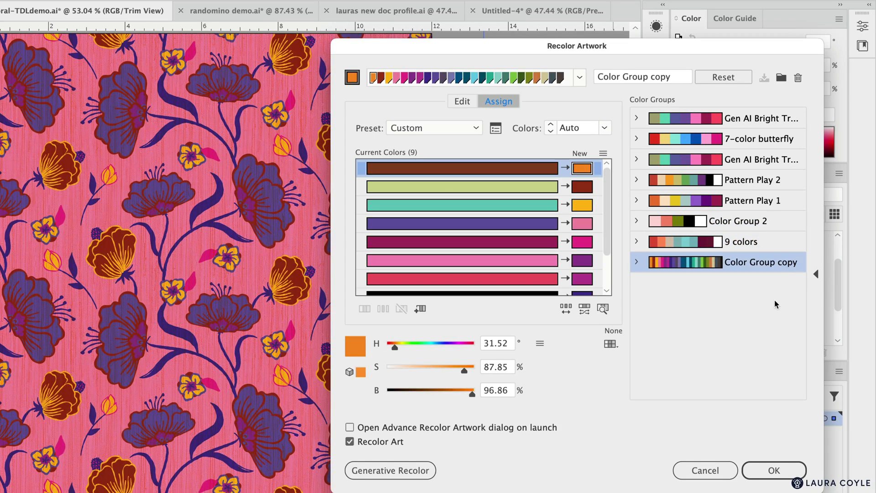
- Randomly change the "Color Group copy" color order several times in the advanced recolor options to preview new colorways
left_click(567, 313)
left_click(567, 313)
left_click(567, 313)
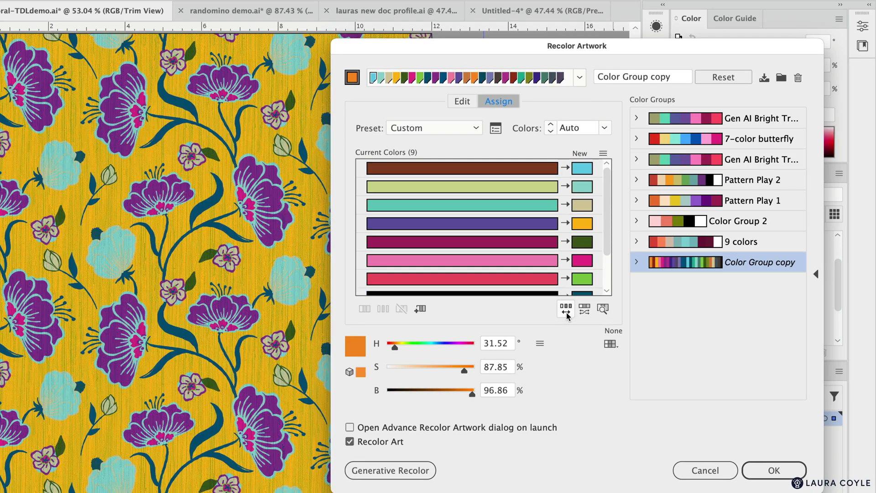
left_click(567, 313)
left_click(567, 312)
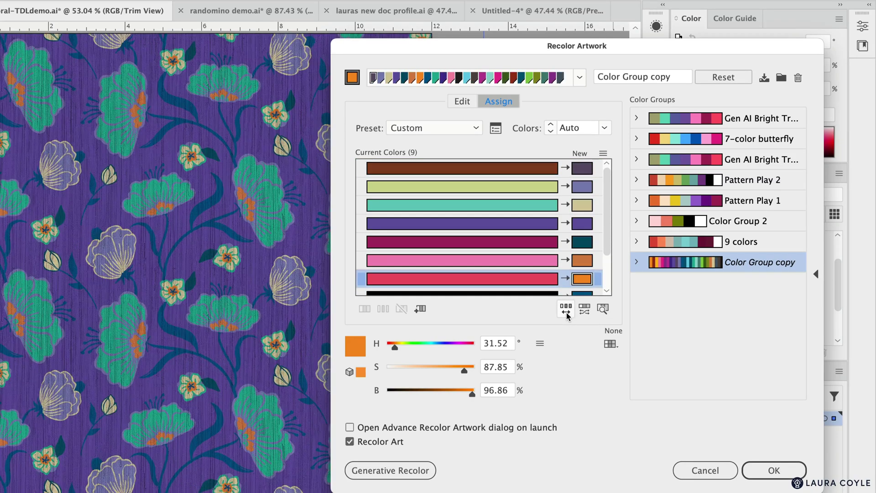
left_click(566, 312)
left_click(567, 312)
left_click(567, 313)
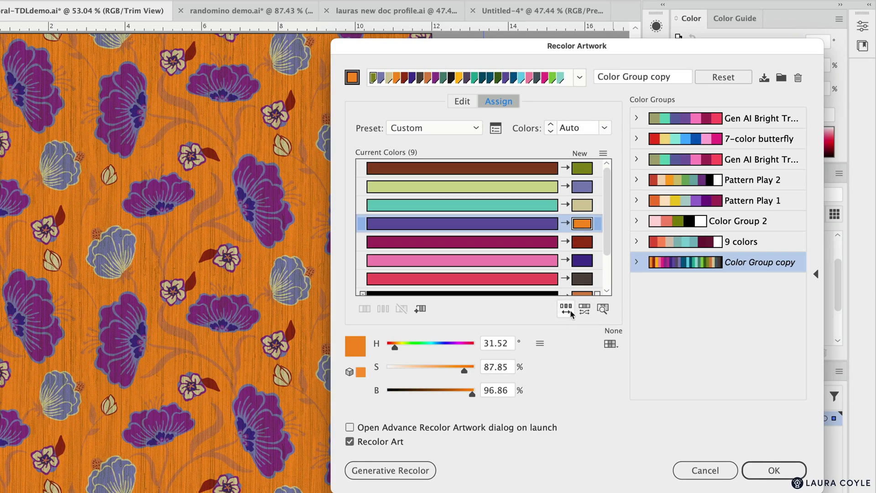
left_click(568, 312)
left_click(568, 311)
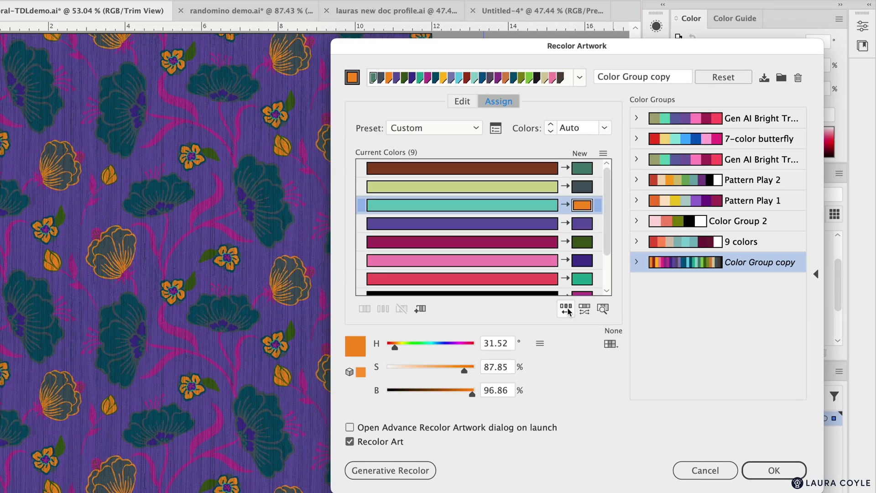
left_click(568, 312)
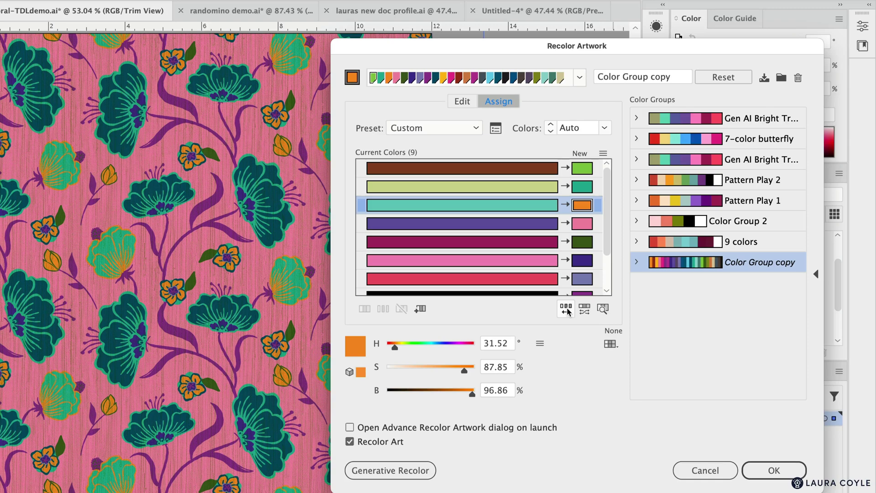
- Recolor the pattern with the "Pattern Play 1" color group, accept the recoloring, and deselect the artwork
left_click(750, 203)
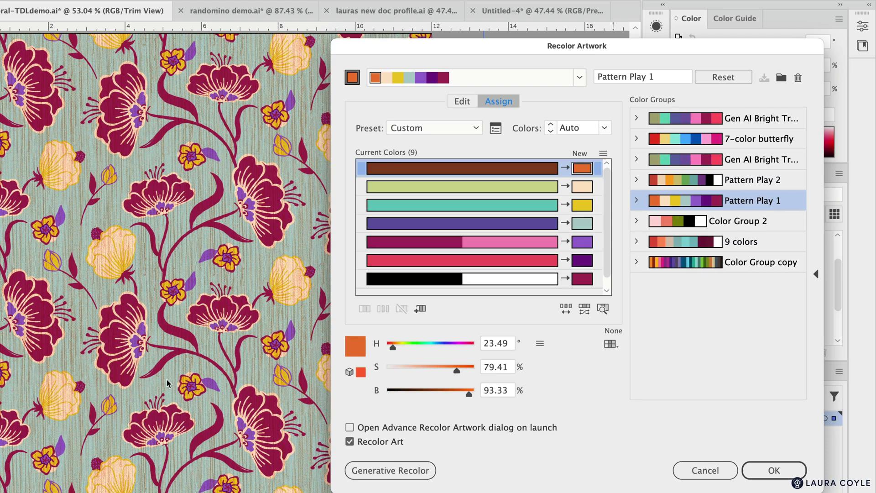
left_click(767, 471)
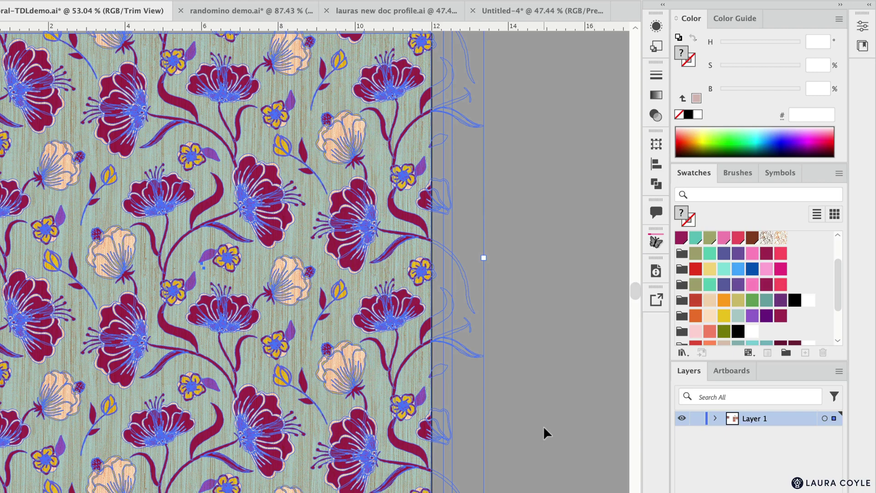
left_click(543, 428)
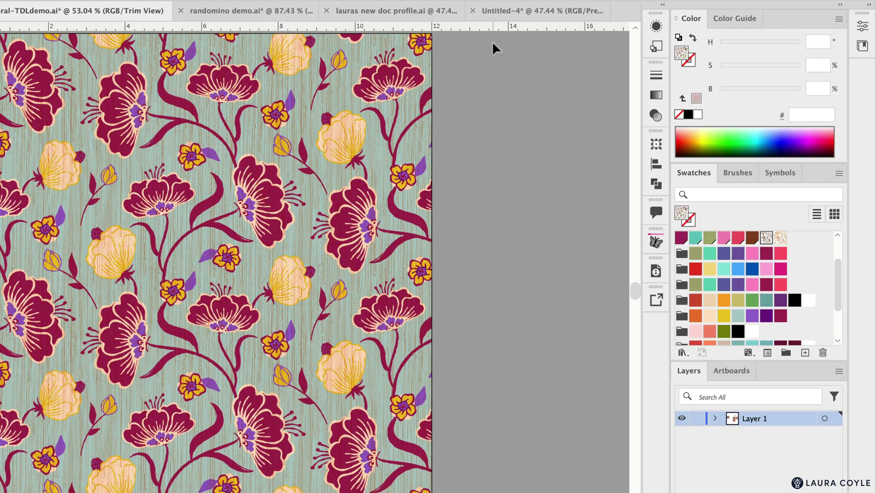
- Reselect the whole pattern, hide its selection edges, and reopen the Recolor options
left_click_drag(493, 40, 4, 488)
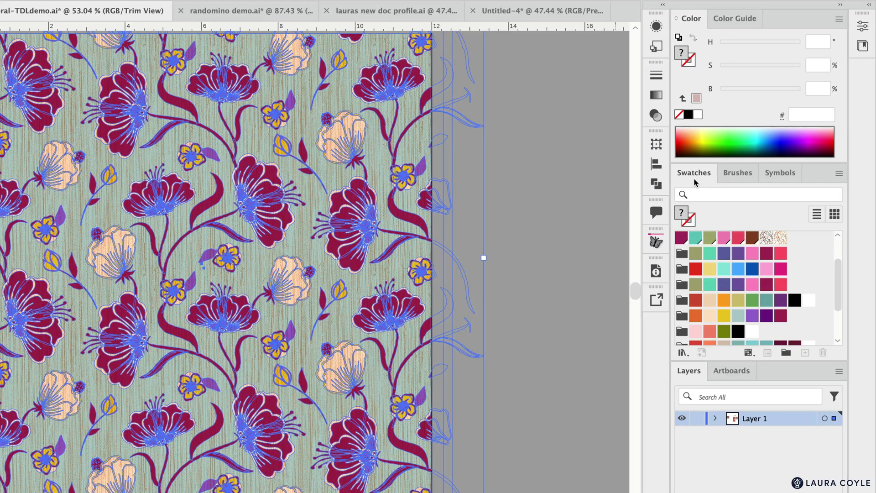
key("super+shift+a")
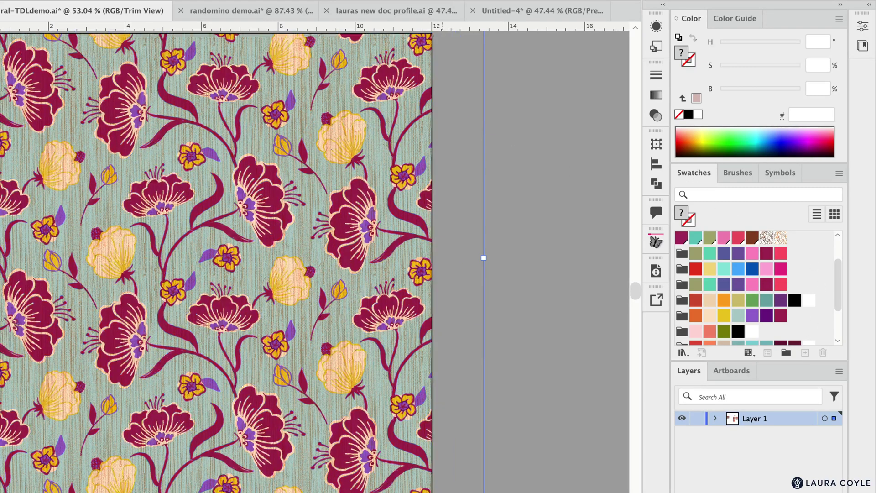
left_click(486, 1)
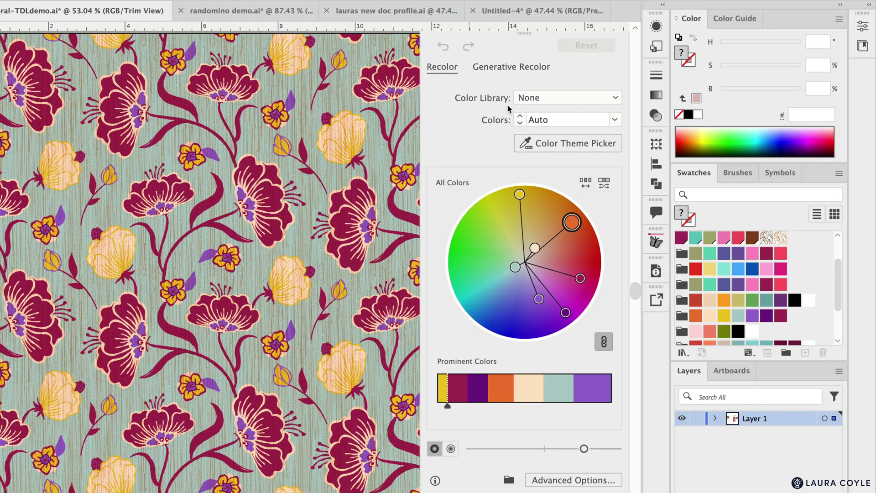
- Browse the color library categories and limit the pattern's colors to the user-defined Spoonflower-Color-Map-2021 color book
left_click(616, 98)
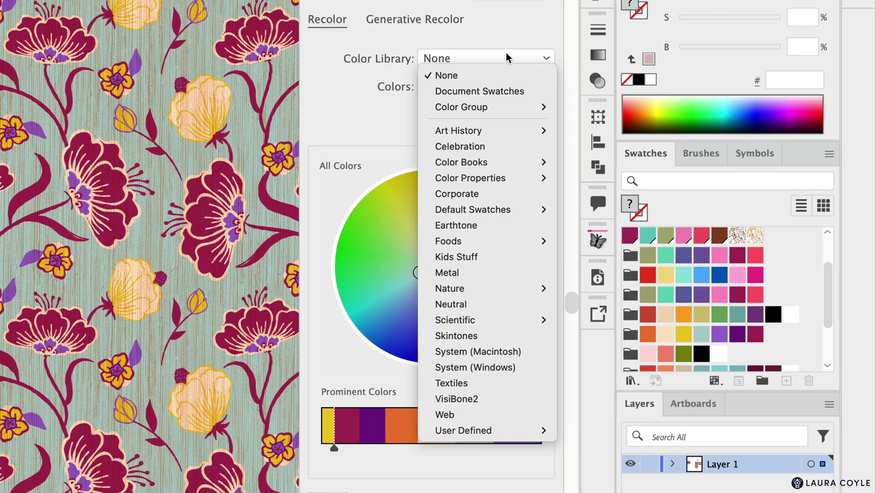
mouse_move(505, 108)
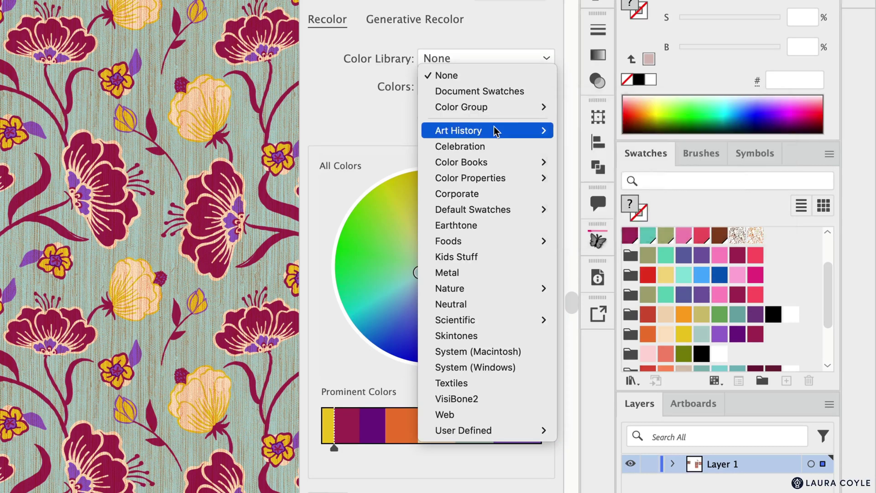
mouse_move(491, 162)
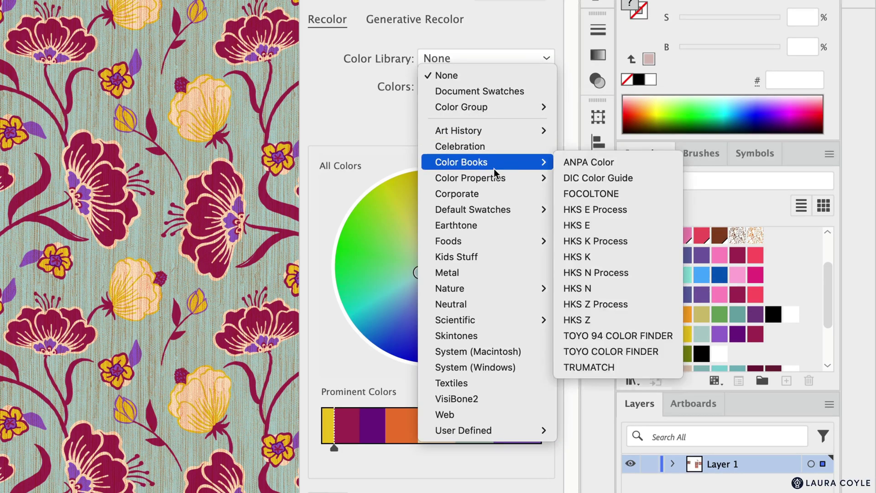
mouse_move(498, 241)
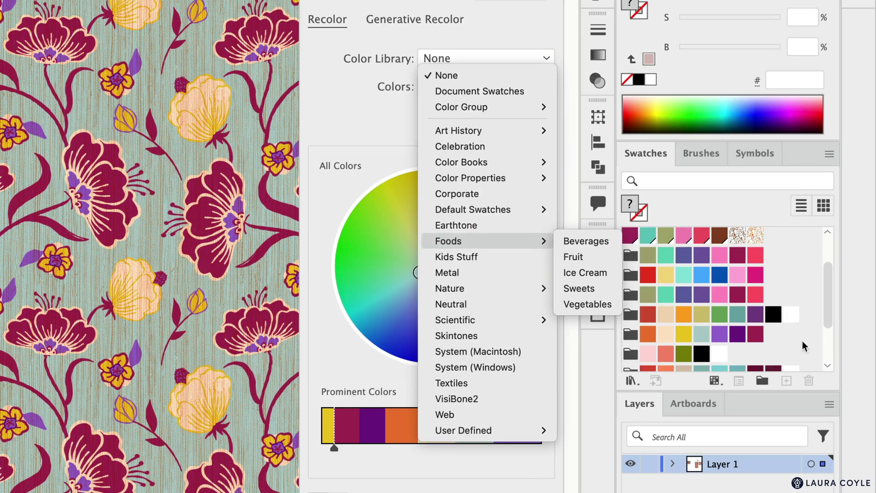
mouse_move(478, 435)
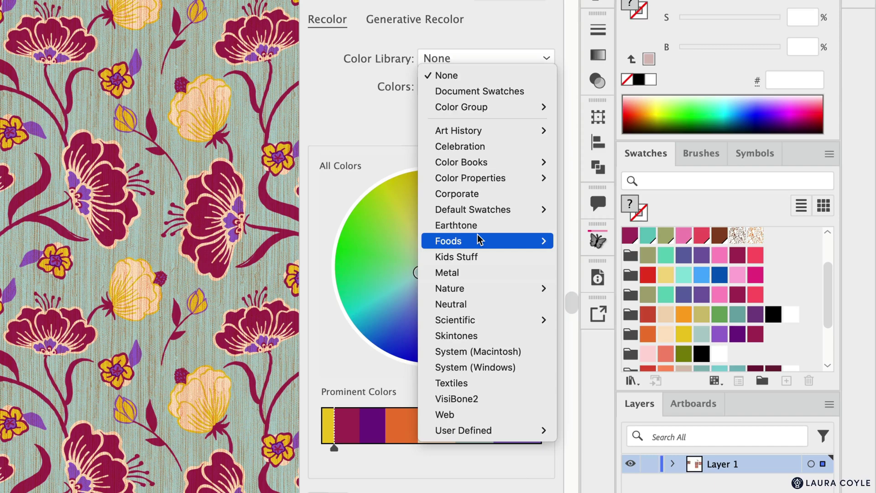
mouse_move(458, 108)
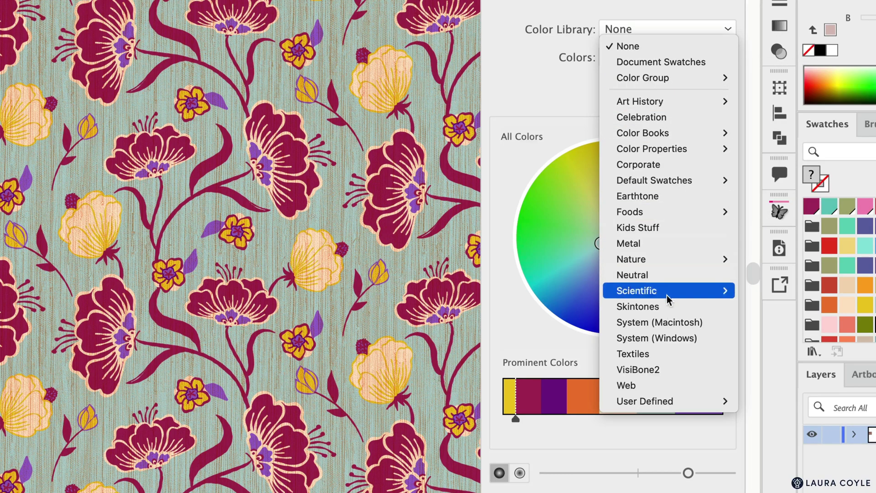
mouse_move(670, 401)
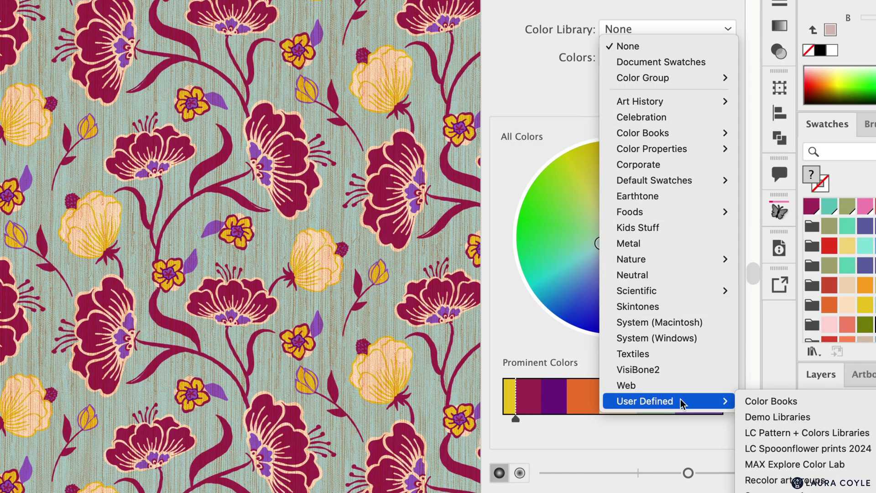
mouse_move(763, 403)
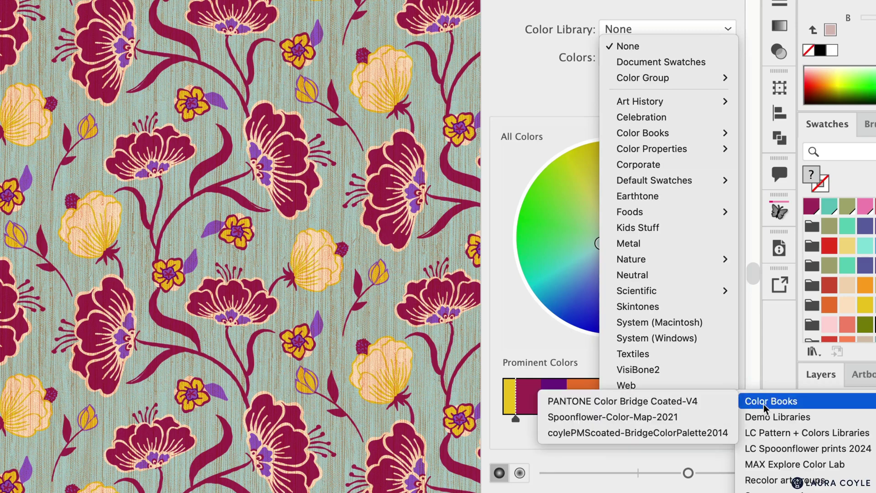
left_click(696, 417)
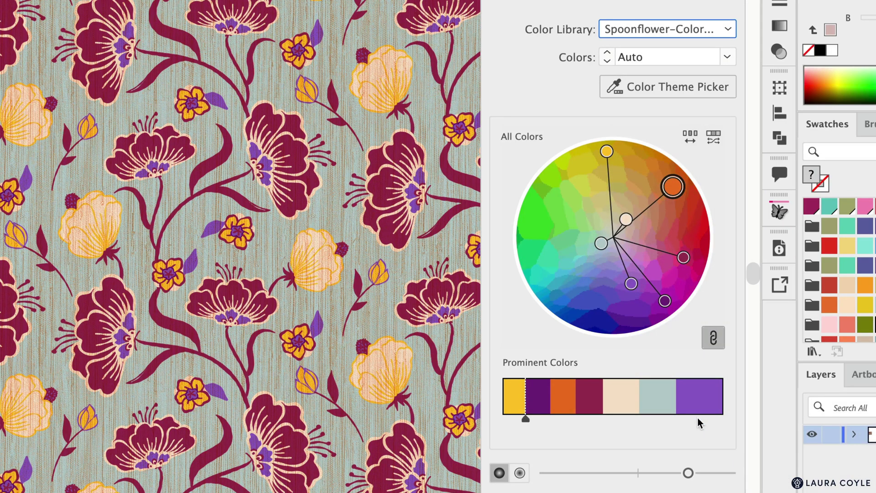
left_click(697, 417)
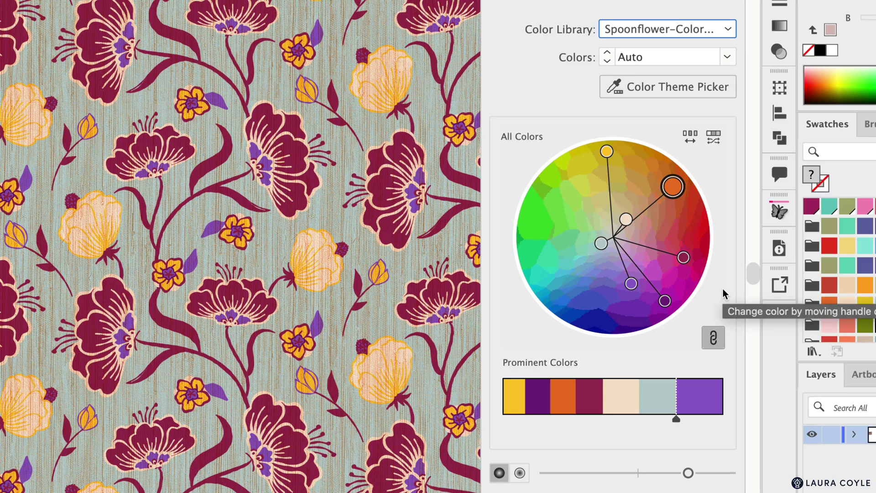
- Preview the pattern limited to the Document Swatches and the Art History "Ancient" color library
left_click(728, 30)
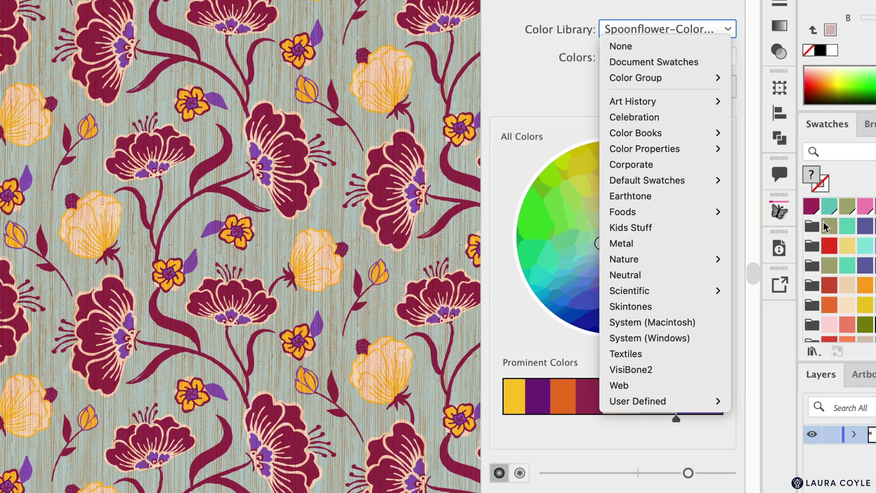
left_click(715, 65)
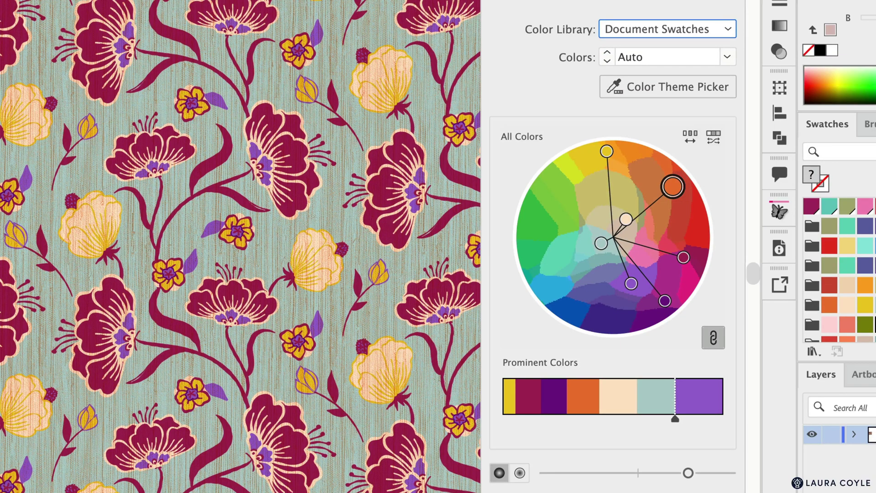
left_click(728, 31)
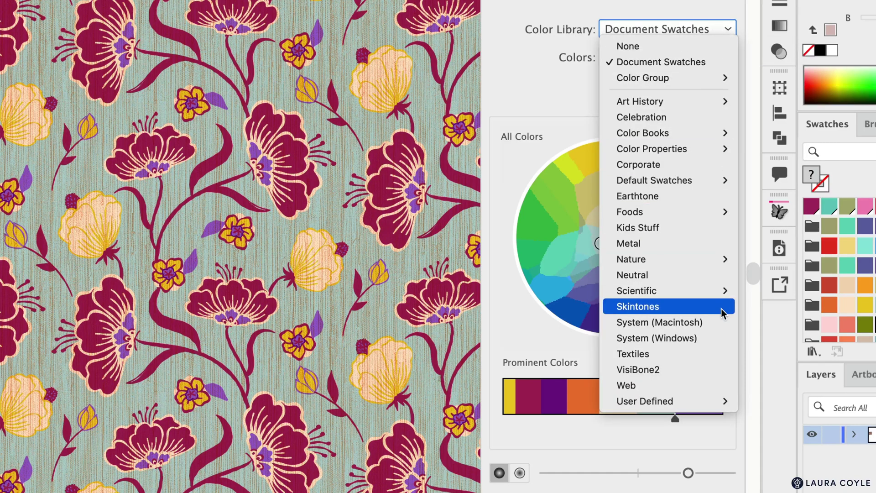
mouse_move(669, 104)
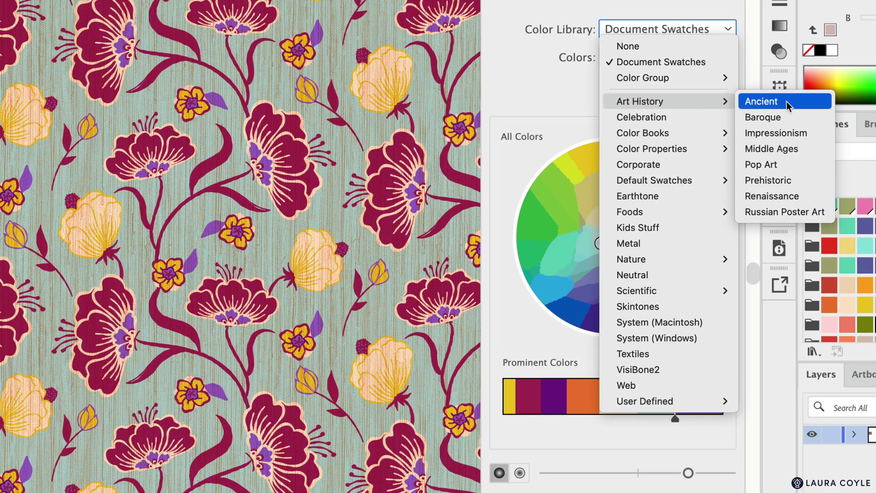
left_click(790, 103)
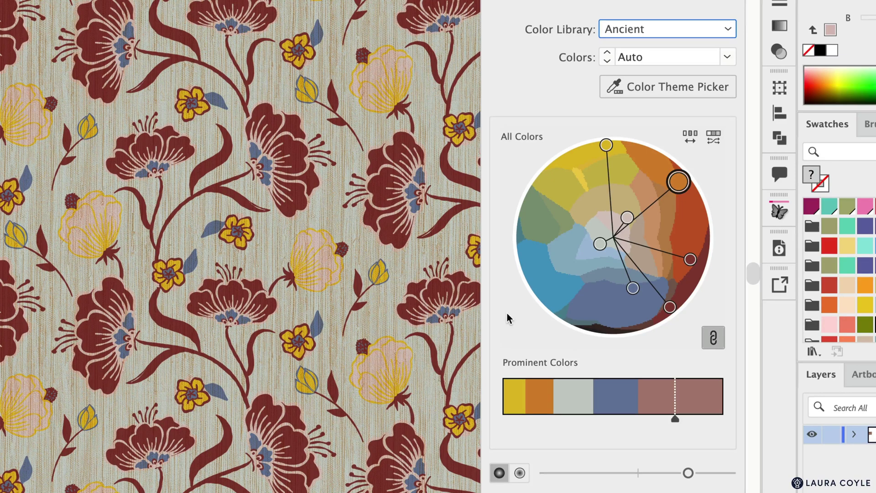
- Limit the pattern's colors to the Spoonflower-Color-Map-2021 library again and open the advanced recolor options
left_click(732, 28)
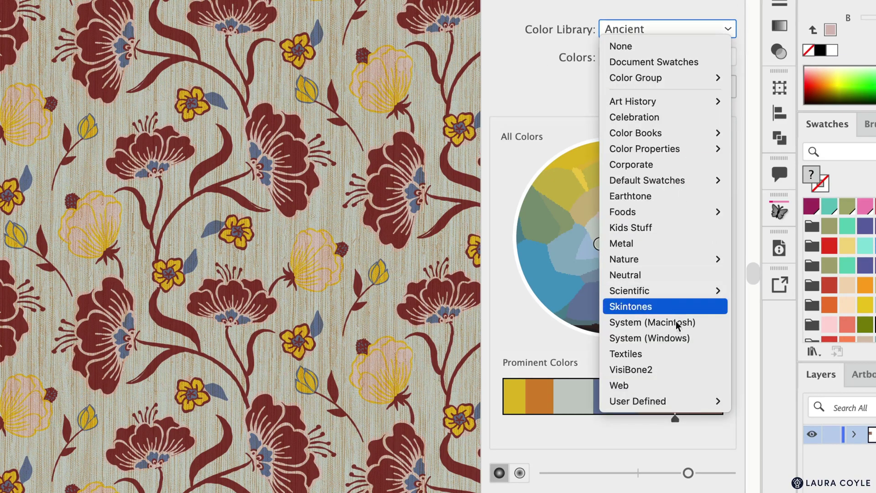
mouse_move(695, 407)
mouse_move(764, 404)
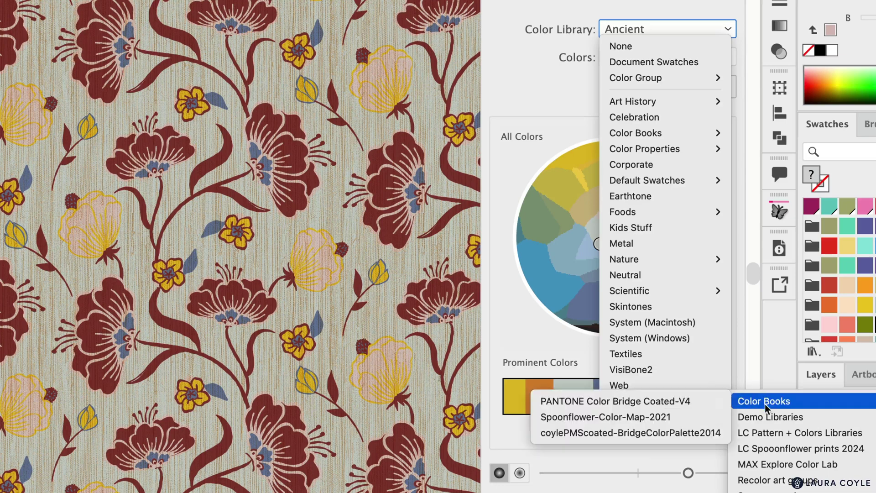
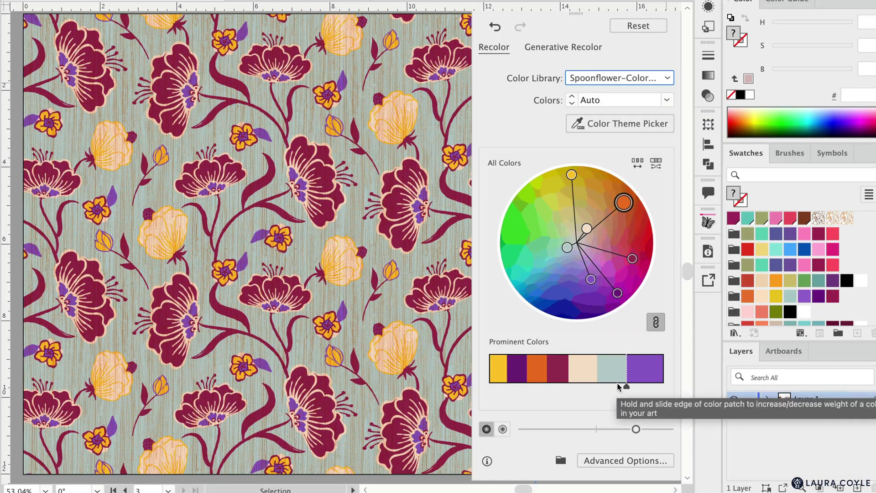
left_click(601, 460)
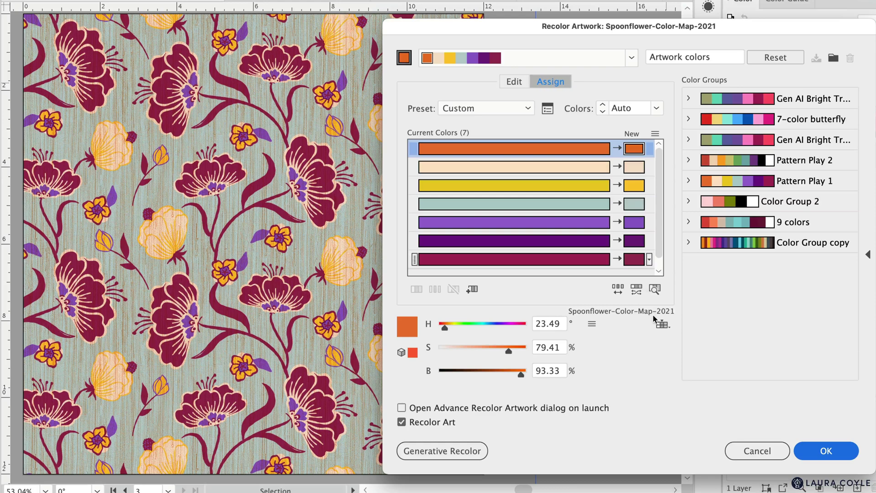
- Examine the library swatches and color models offered for replacing the orange color, and leave the color picker without changing it
double_click(633, 150)
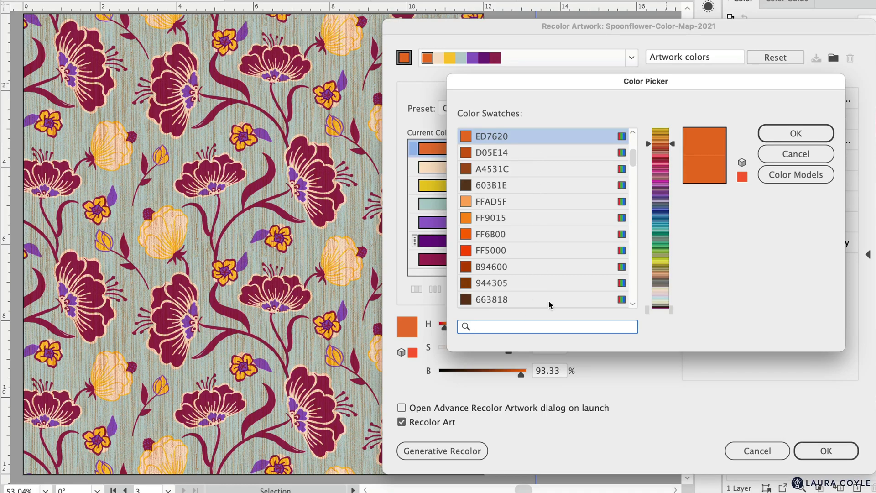
left_click_drag(632, 163, 633, 291)
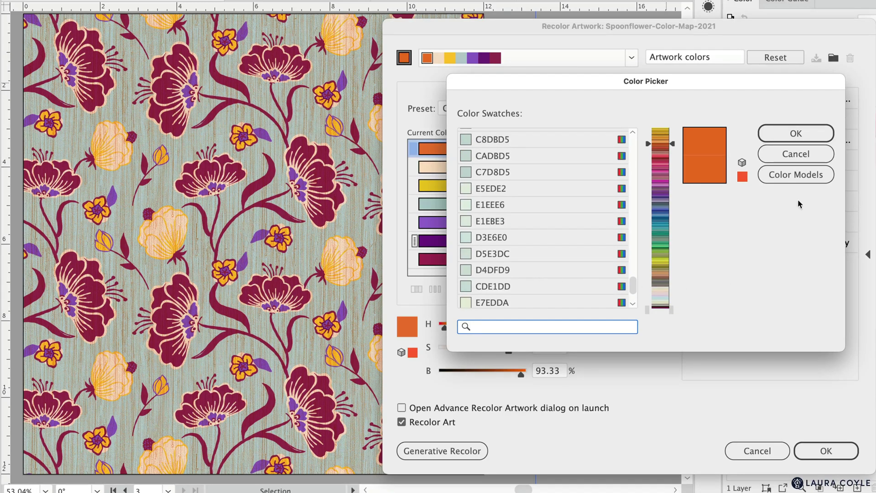
left_click(804, 178)
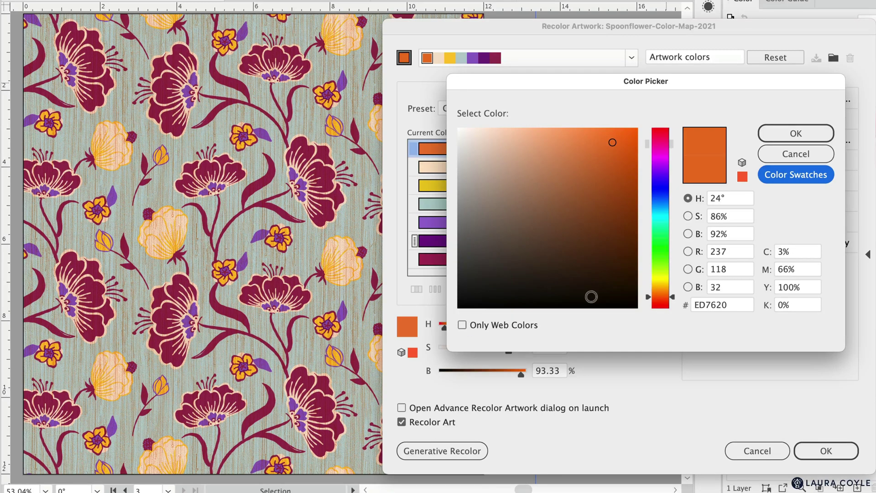
left_click(778, 175)
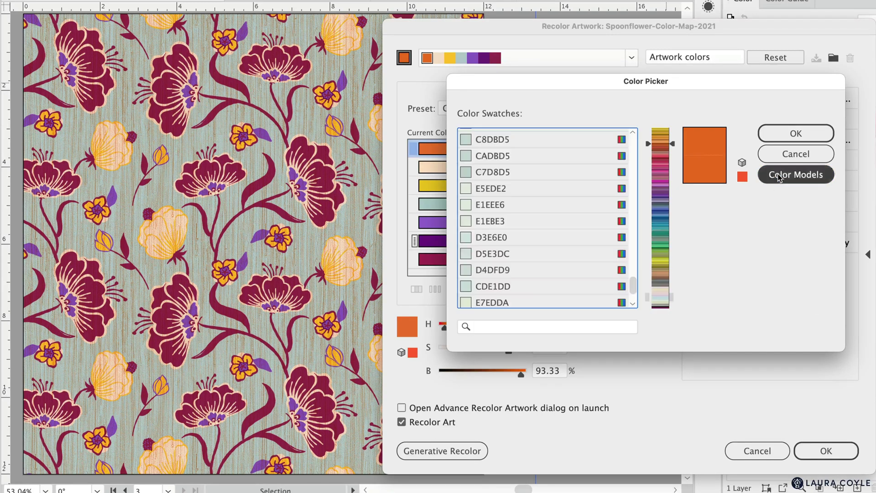
left_click(812, 175)
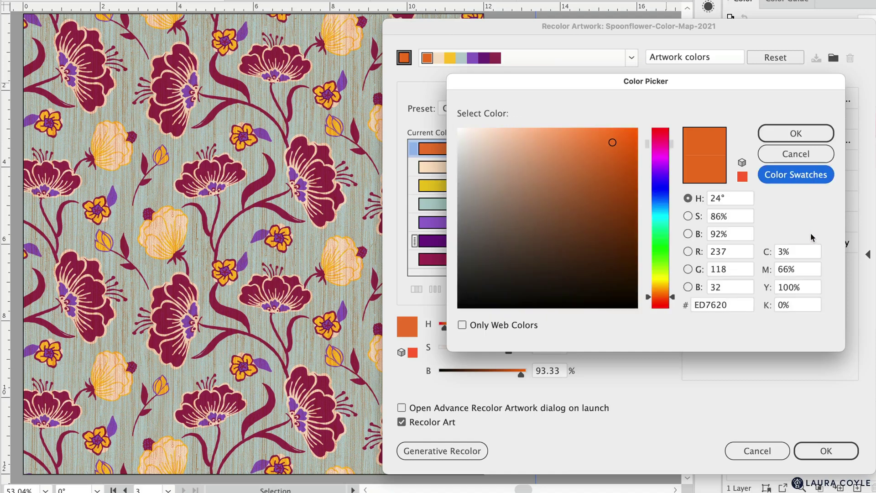
left_click(796, 154)
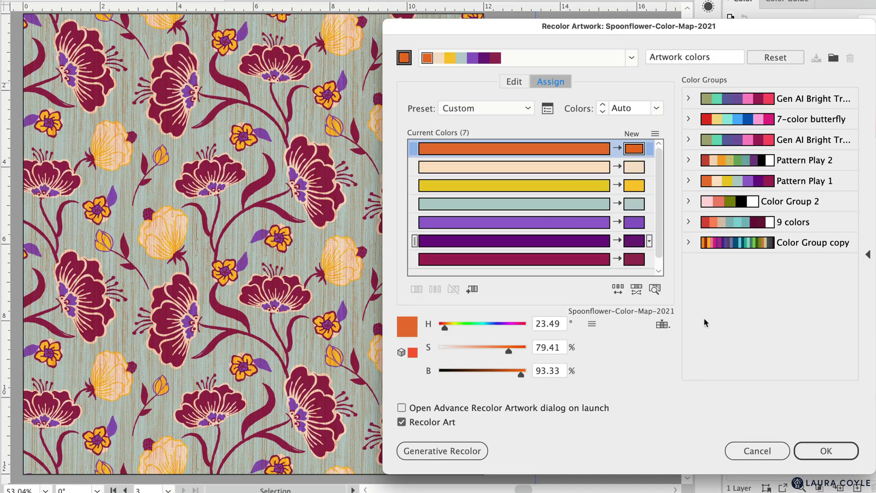
- Review the full list of assigned colors and the color library choices available in the advanced recolor options
left_click_drag(659, 239, 658, 273)
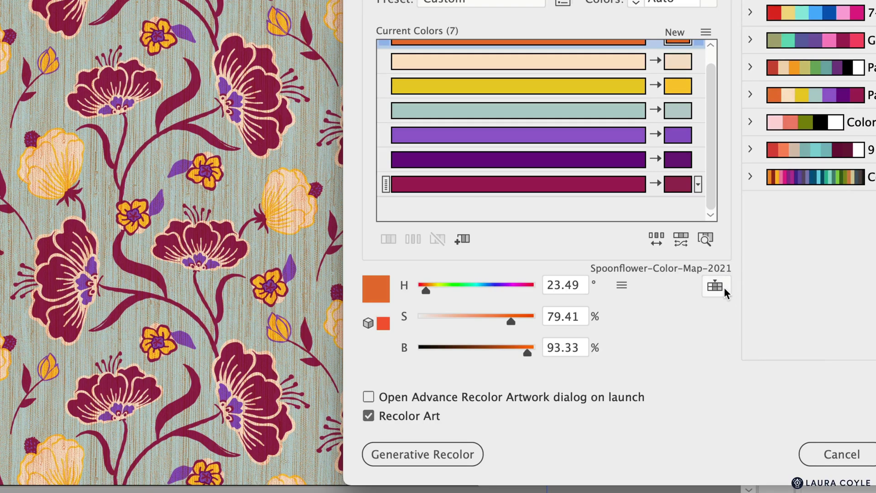
left_click(724, 287)
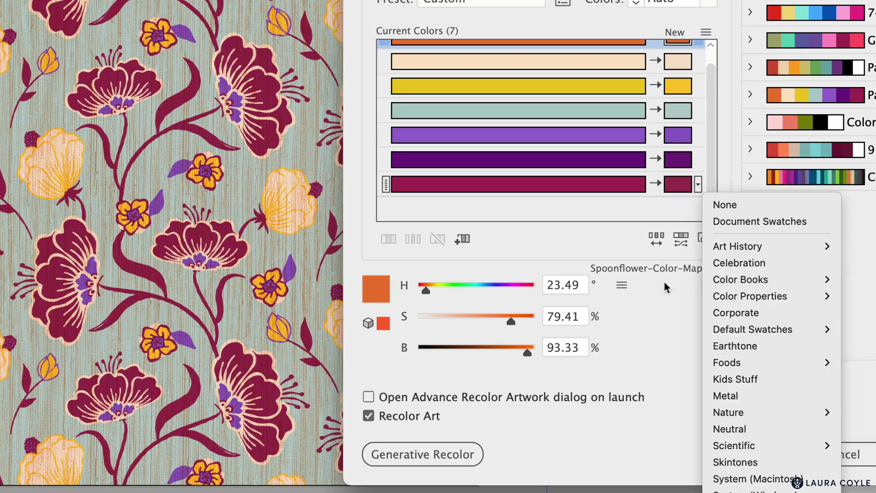
left_click(674, 271)
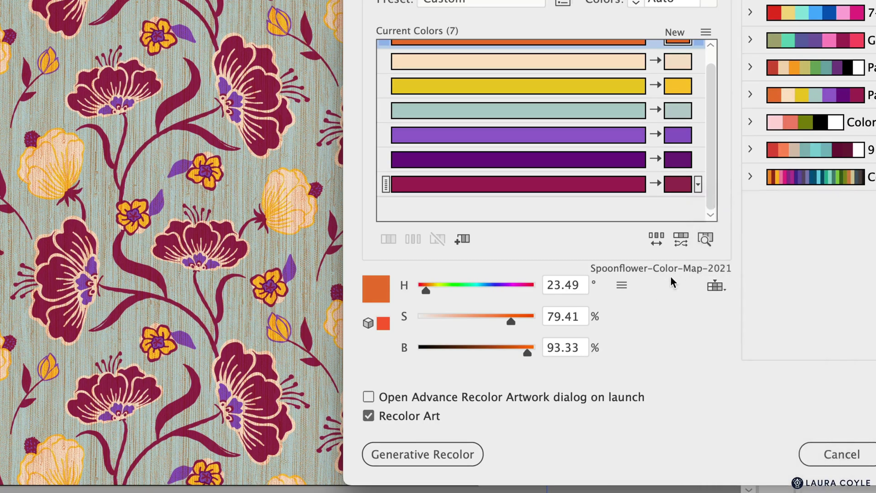
left_click(724, 287)
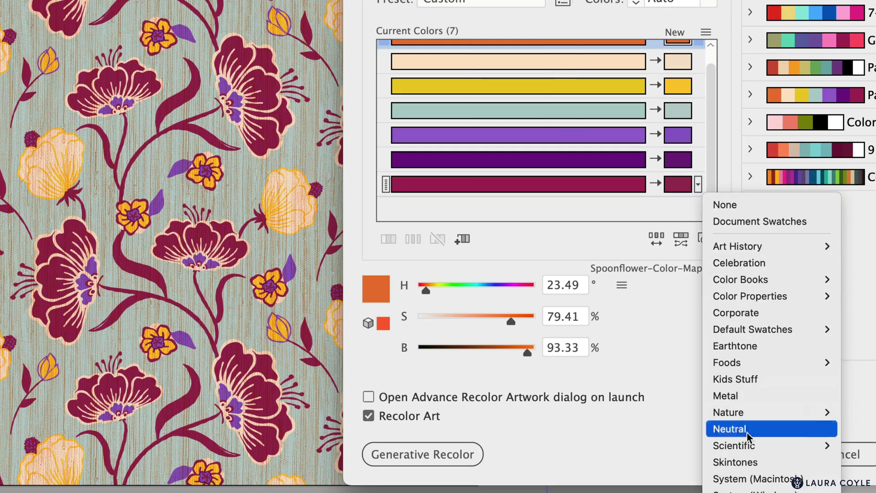
mouse_move(731, 247)
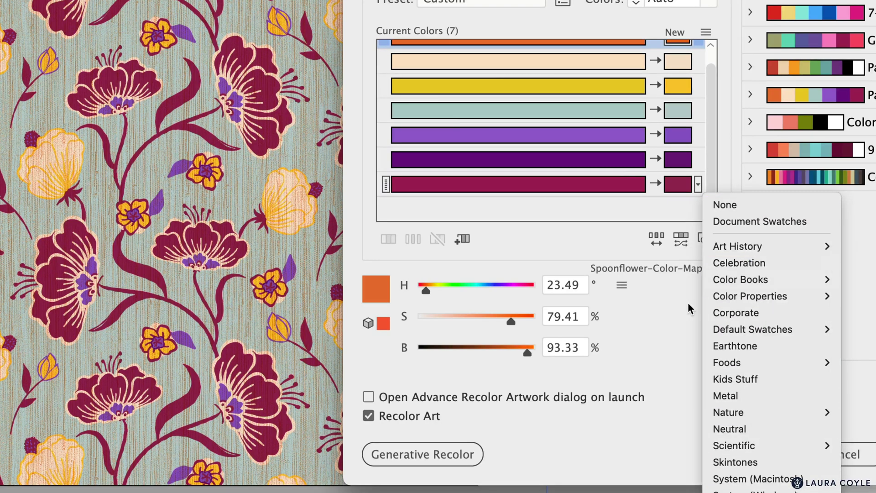
left_click(688, 302)
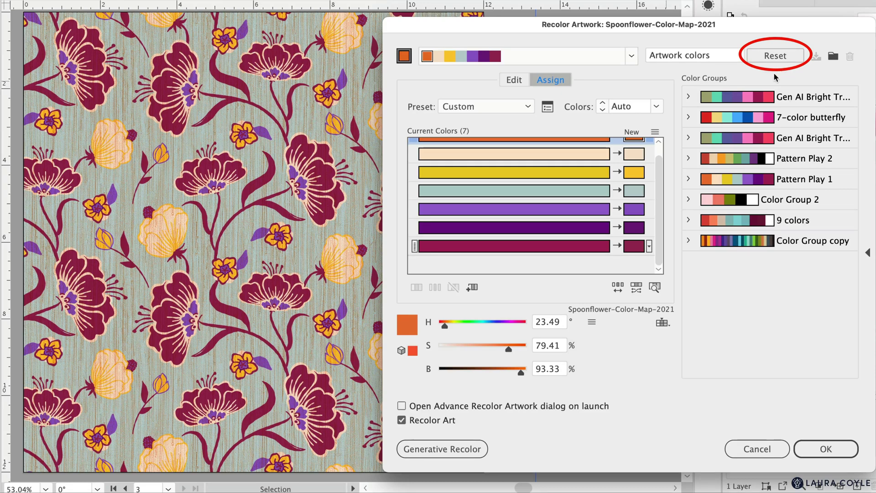
- Locate the burgundy, dark purple, light purple and orange in the pattern one at a time, and return to the full-color preview
scroll(659, 194, "up", 1)
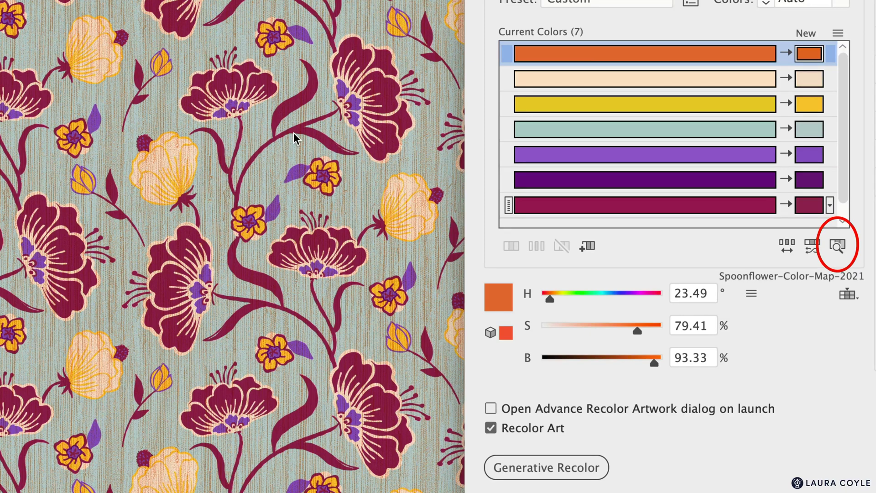
left_click(838, 246)
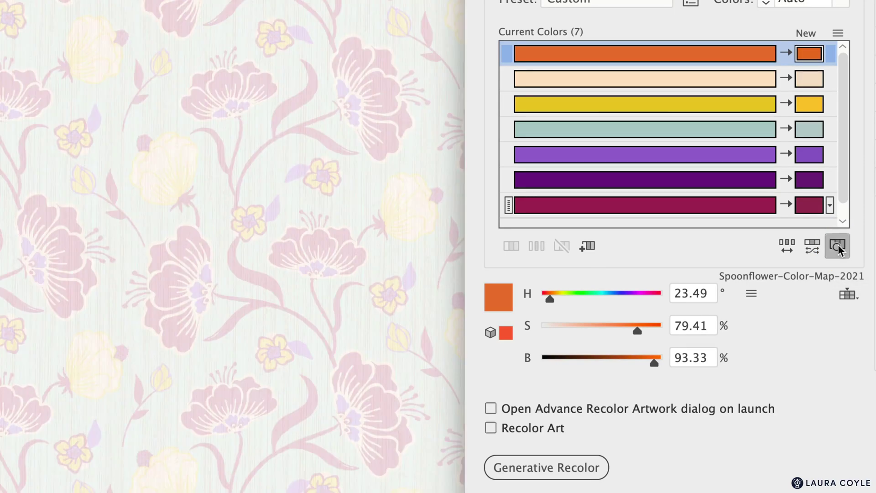
left_click(811, 206)
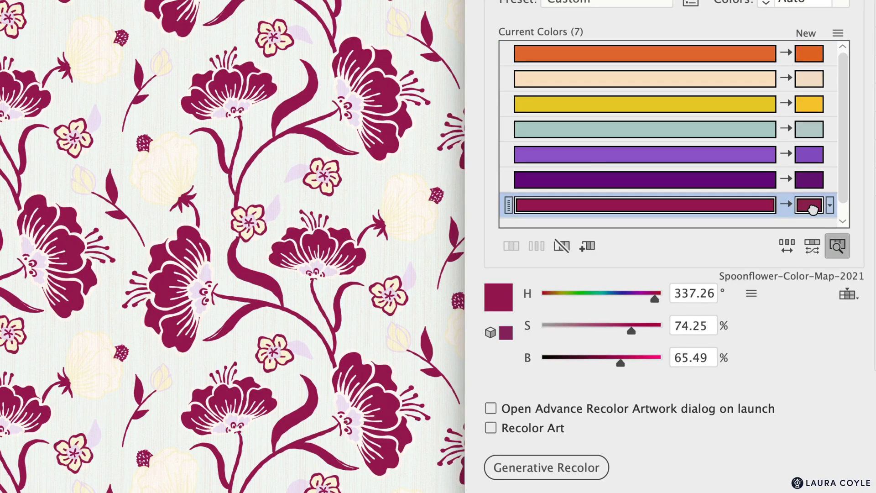
left_click(811, 183)
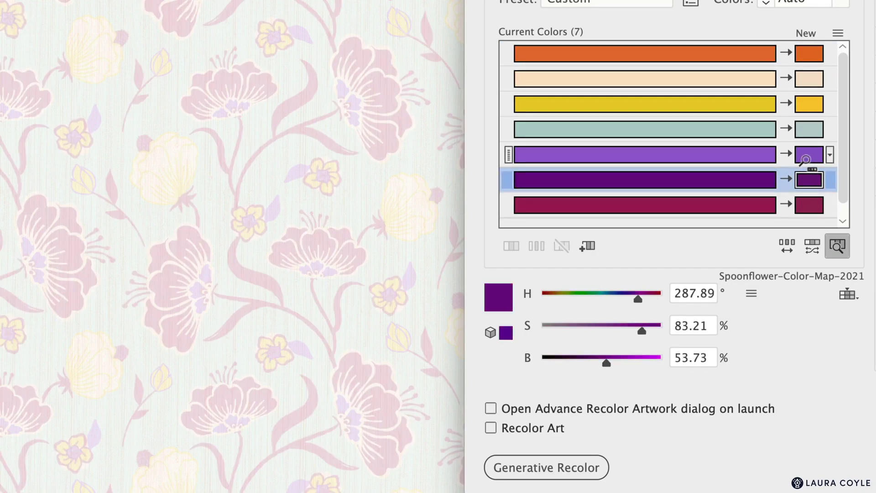
left_click(806, 161)
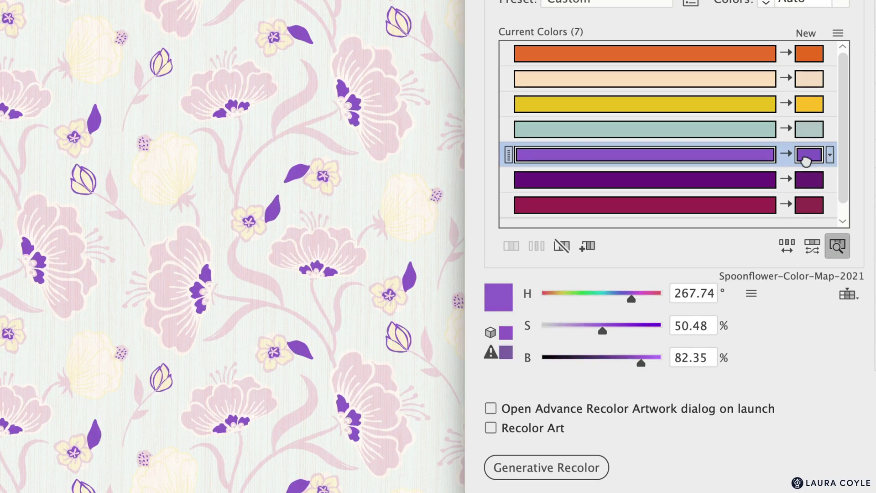
left_click(805, 57)
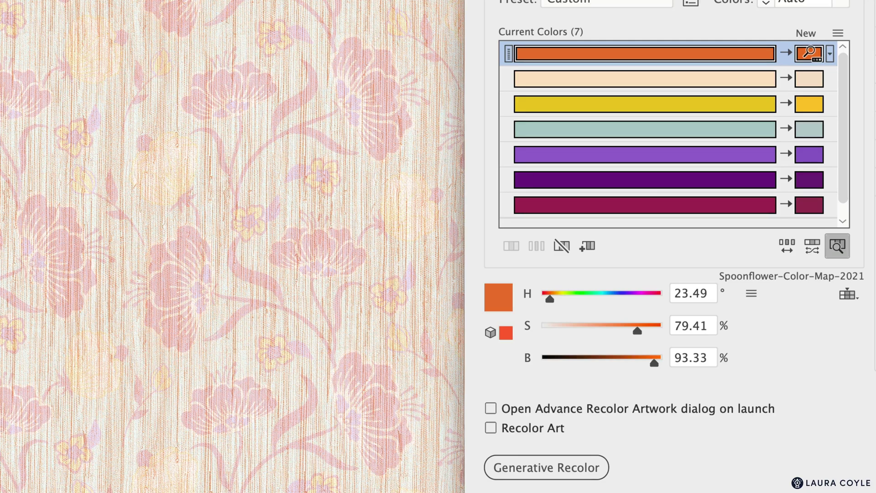
left_click(836, 250)
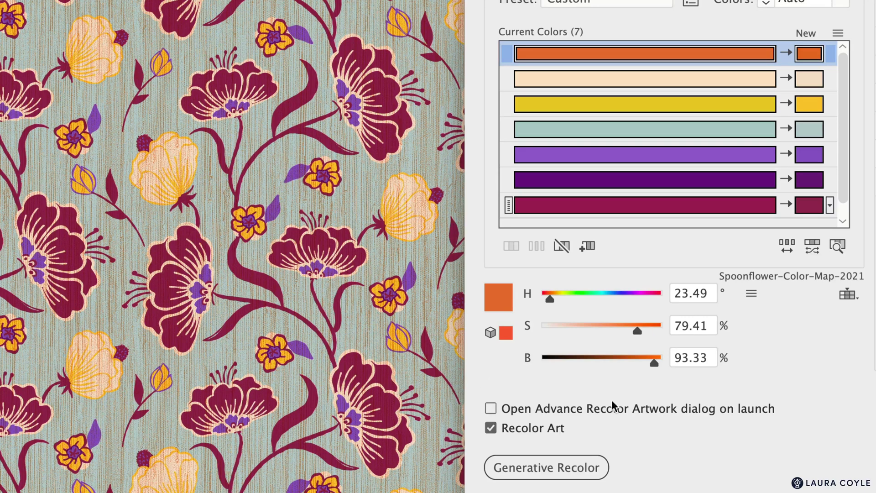
- Set the replacement for the orange to hue 172, saturation 43% and brightness 74%, and check its matching Spoonflower swatch
left_click_drag(548, 298, 601, 299)
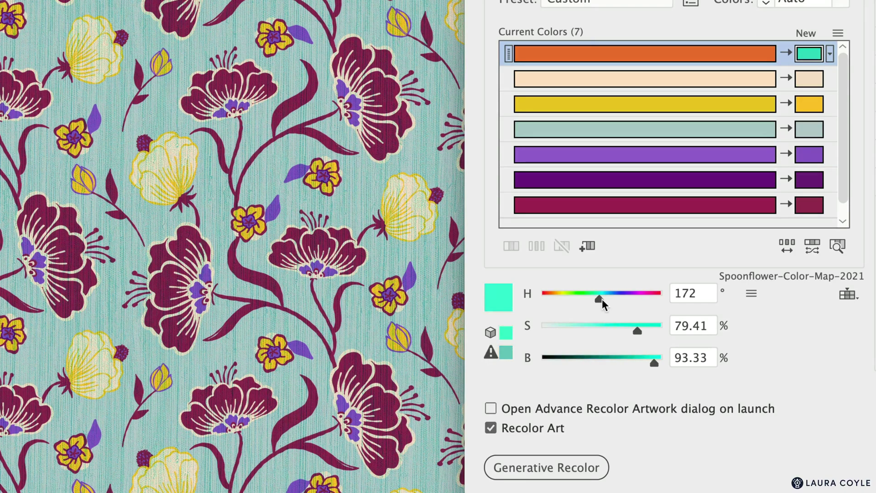
left_click_drag(636, 330, 585, 336)
left_click_drag(653, 363, 629, 364)
left_click_drag(592, 333, 594, 333)
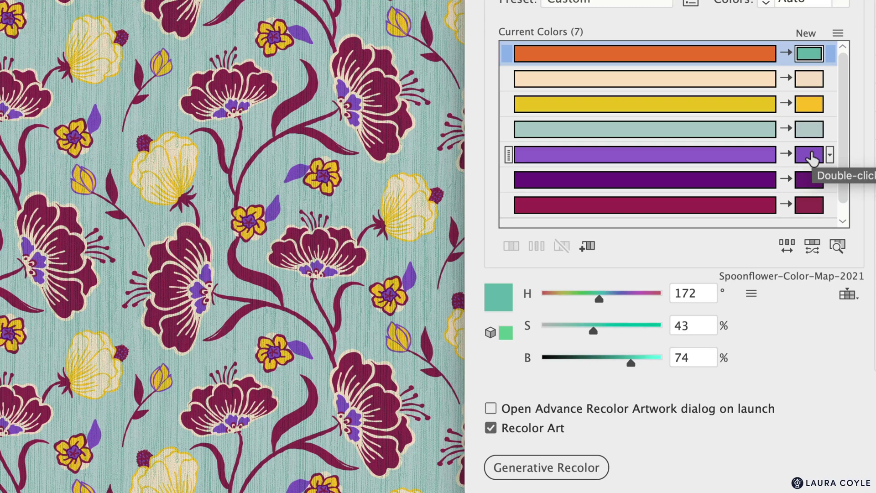
double_click(809, 54)
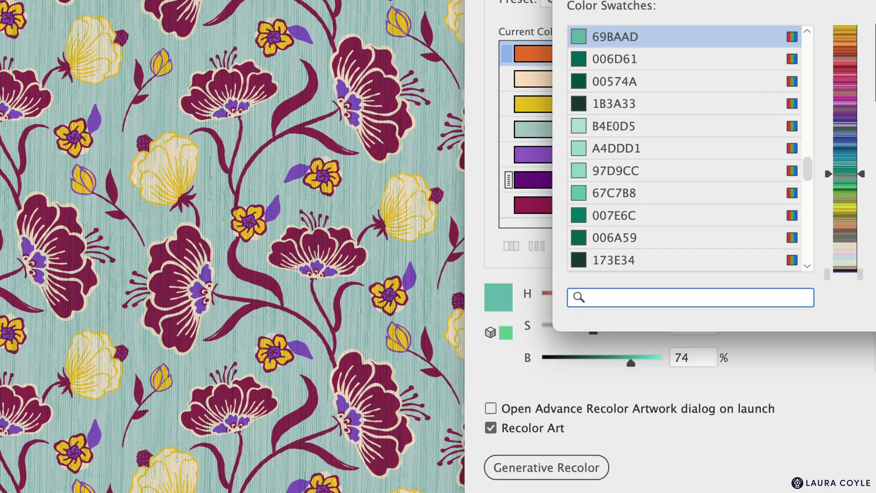
key("Return")
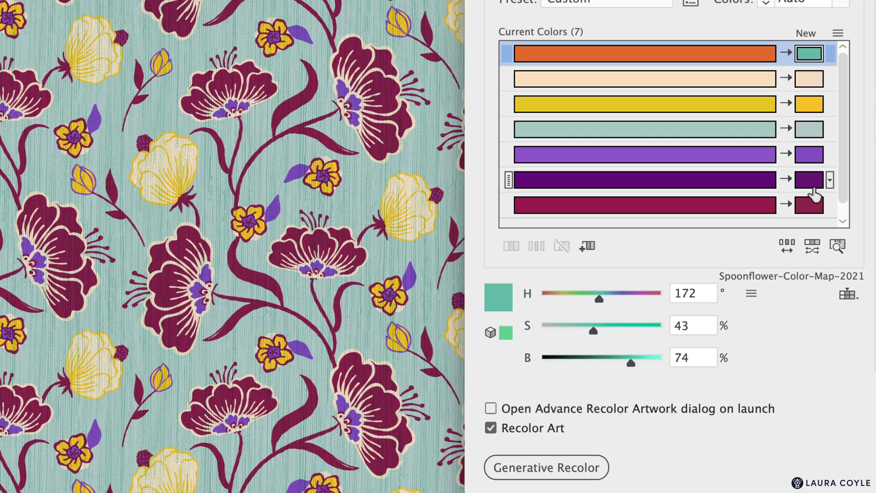
- Set the replacement for the light purple to hue 329, saturation 60% and brightness 76%, and apply the recoloring to the pattern
left_click(809, 158)
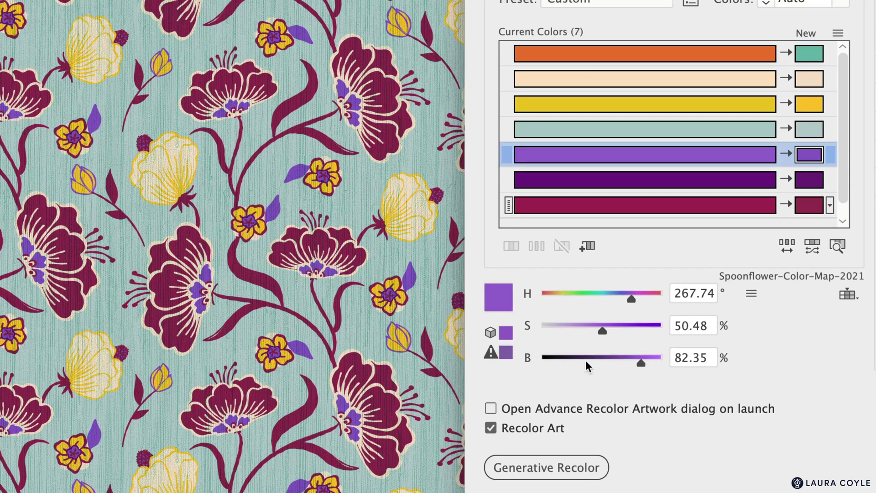
left_click_drag(631, 297, 644, 302)
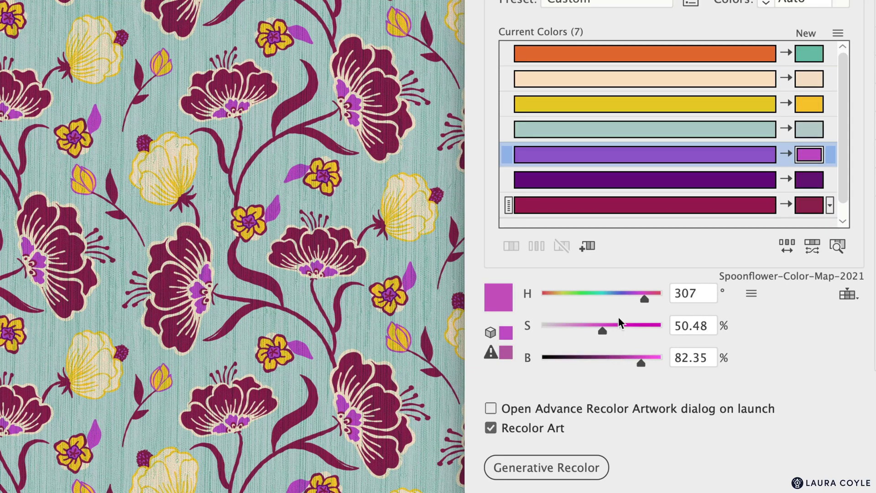
left_click_drag(634, 364, 633, 359)
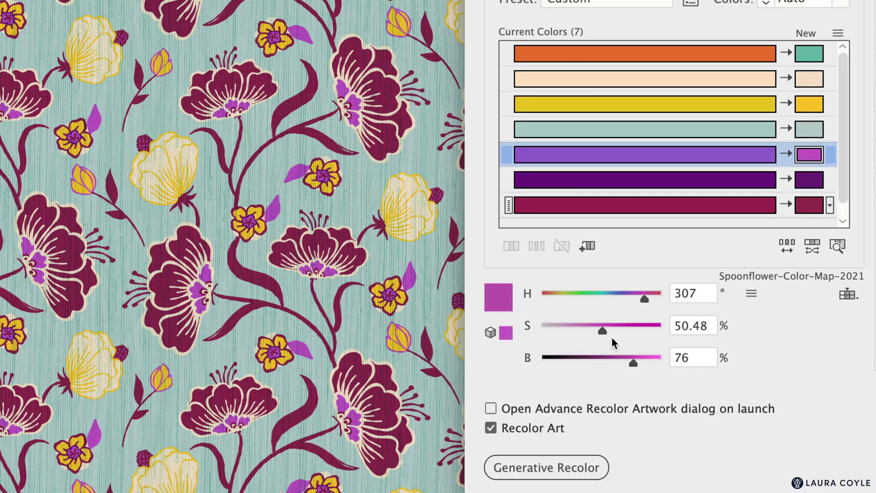
left_click_drag(605, 331, 614, 331)
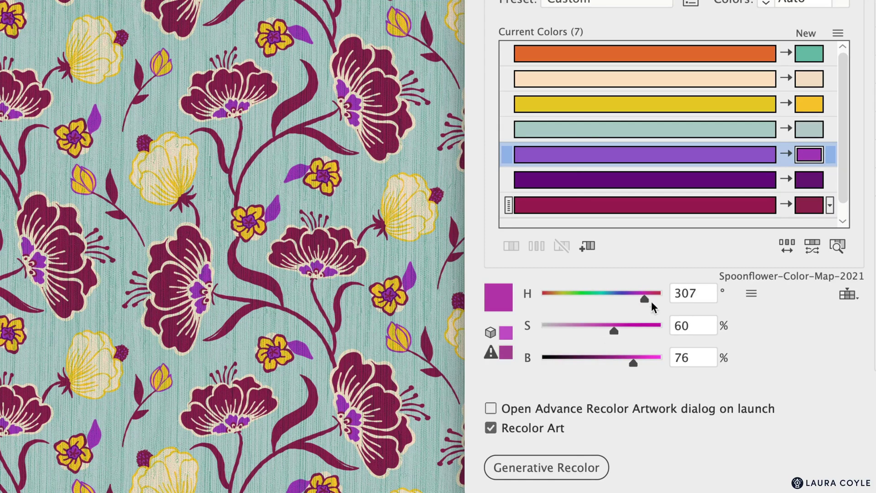
left_click_drag(648, 298, 653, 298)
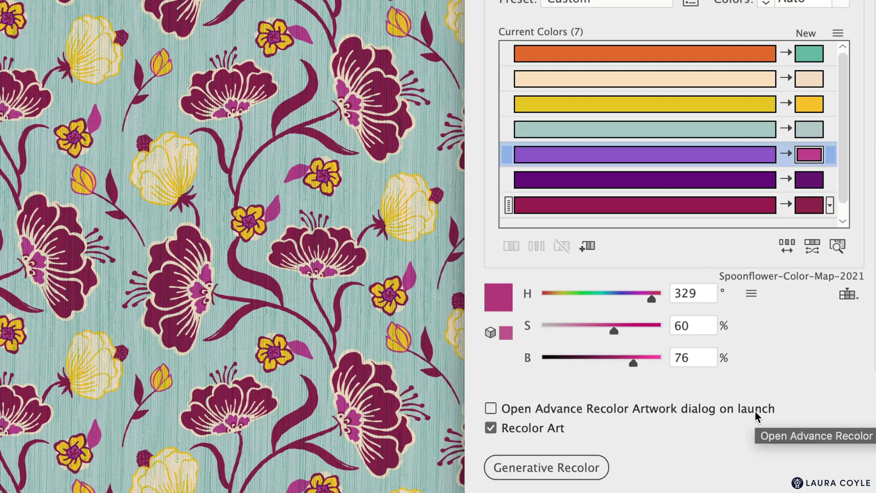
double_click(806, 158)
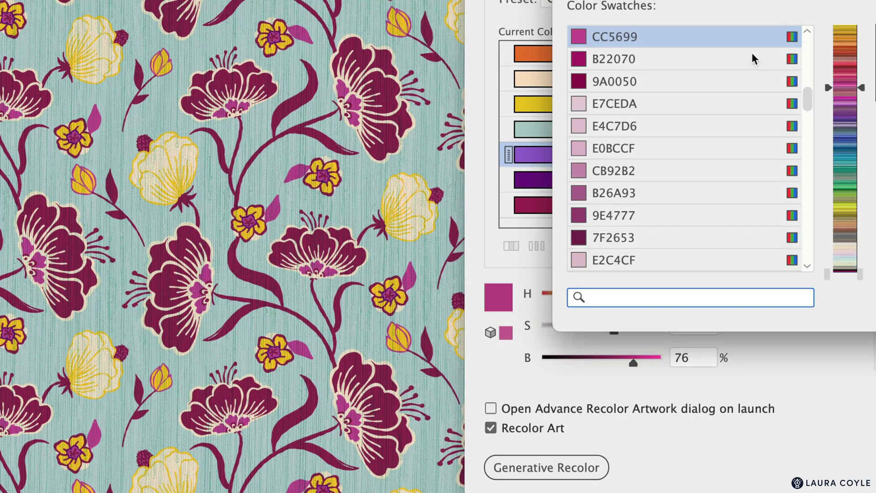
key("Escape")
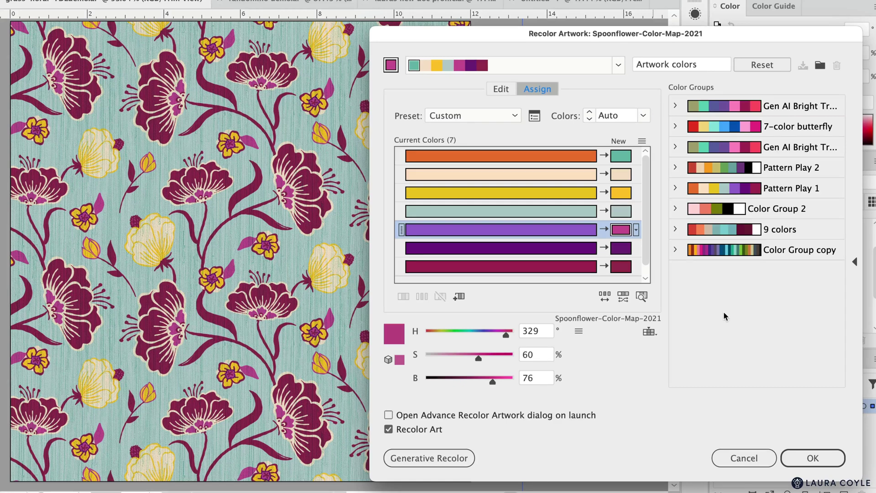
left_click(826, 463)
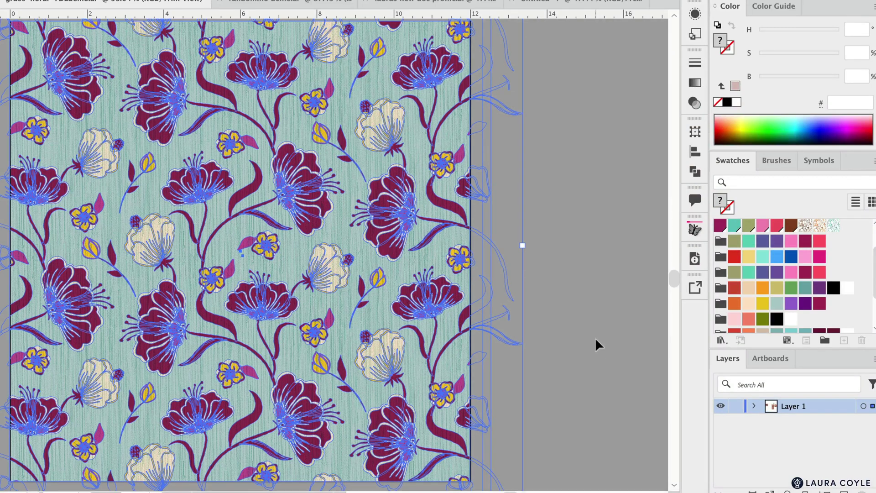
left_click(594, 338)
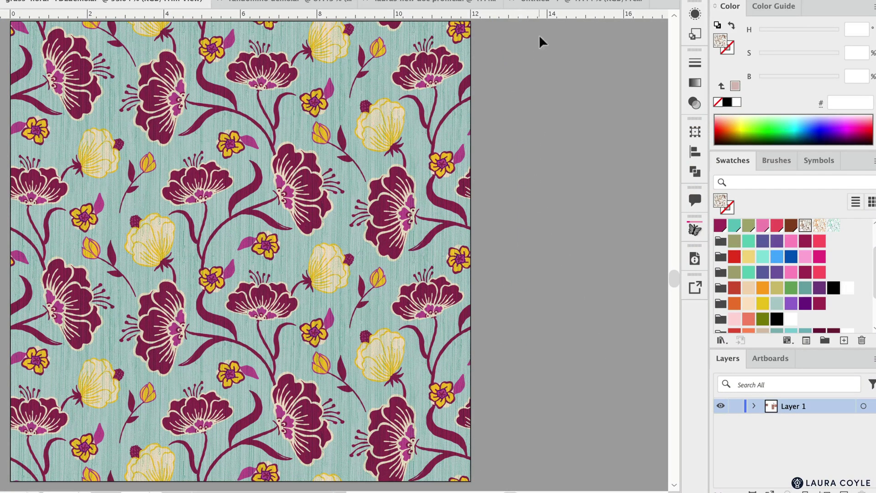
- Select the recolored pattern and save its colors as a new color group named "blue burgundy" created from the selected artwork
scroll(808, 250, "down", 5)
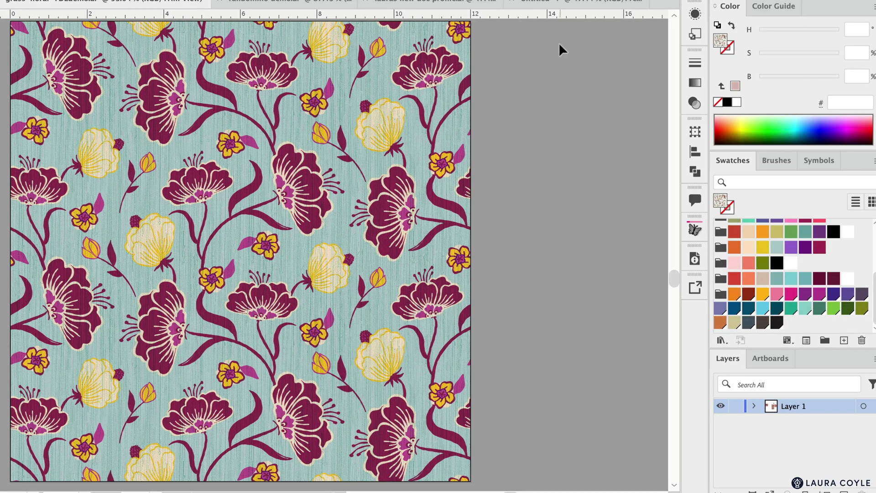
left_click_drag(561, 30, 17, 477)
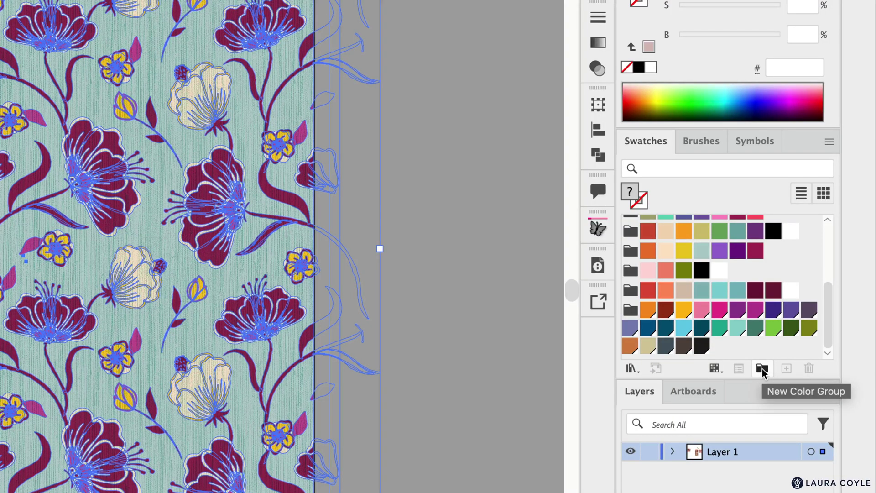
left_click(762, 368)
type("blue bur")
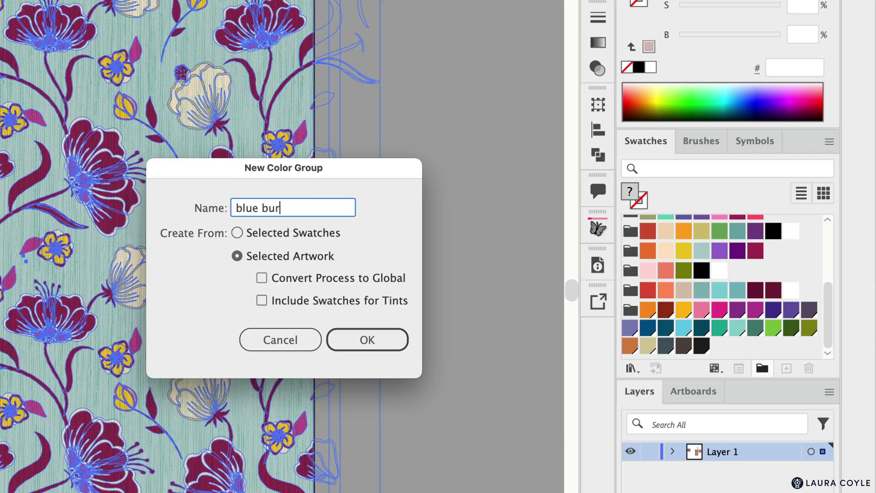
type("gundy")
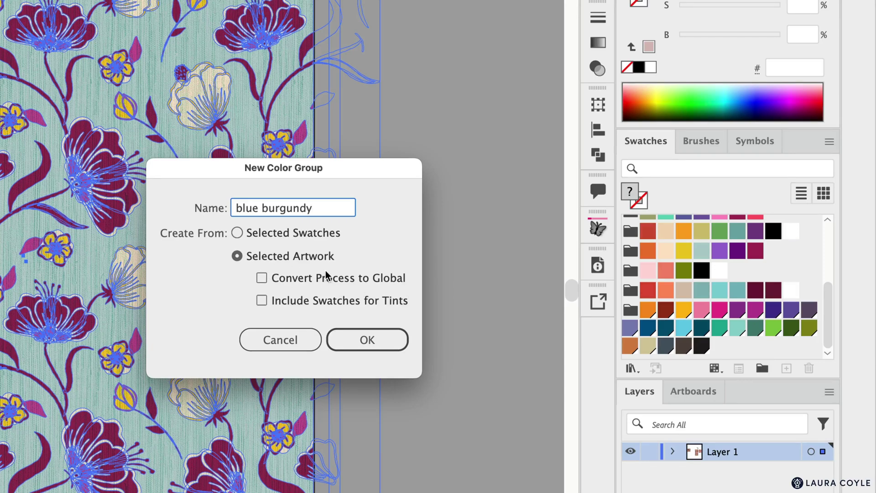
left_click(368, 348)
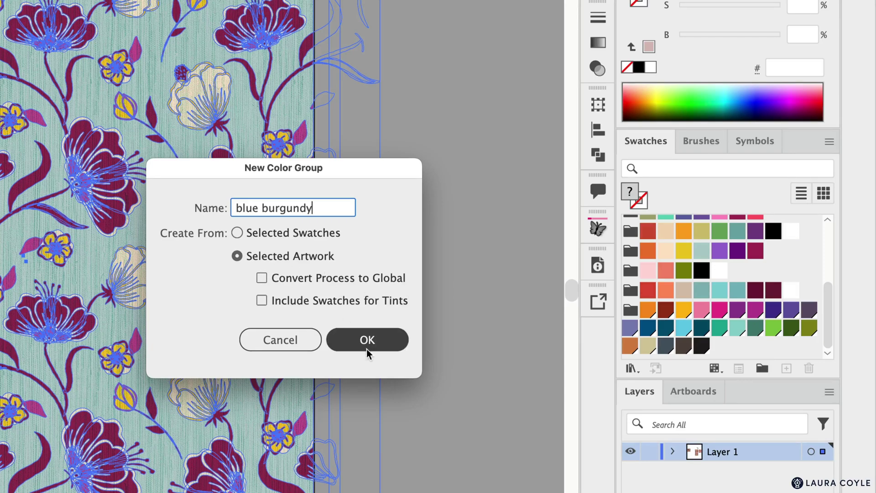
scroll(790, 329, "down", 1)
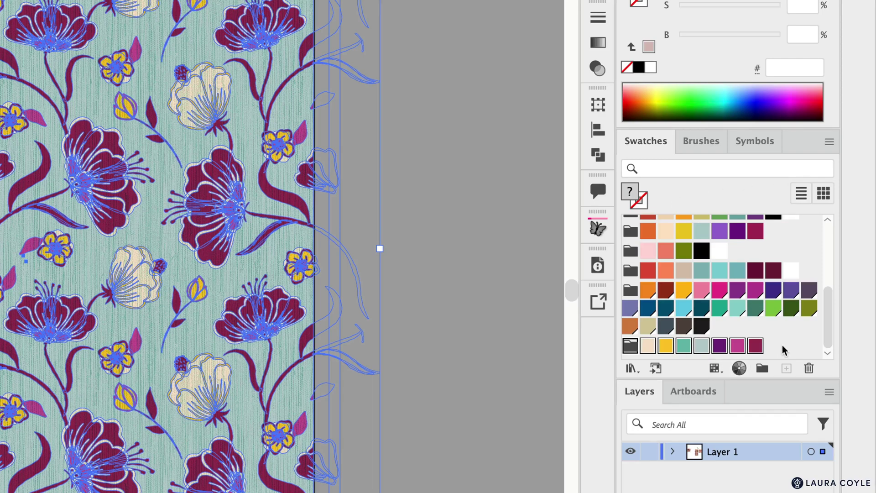
- Look over the swatch library choices, including the option for saving swatches and the User Defined libraries
left_click(630, 368)
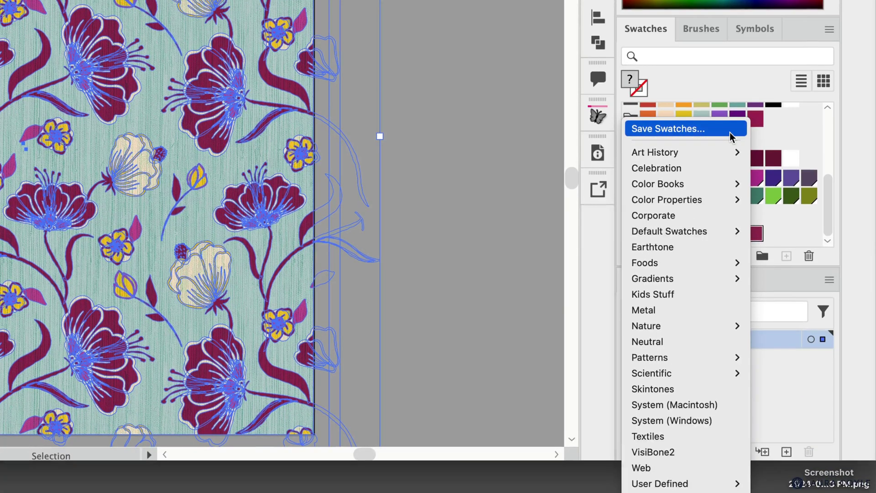
mouse_move(680, 487)
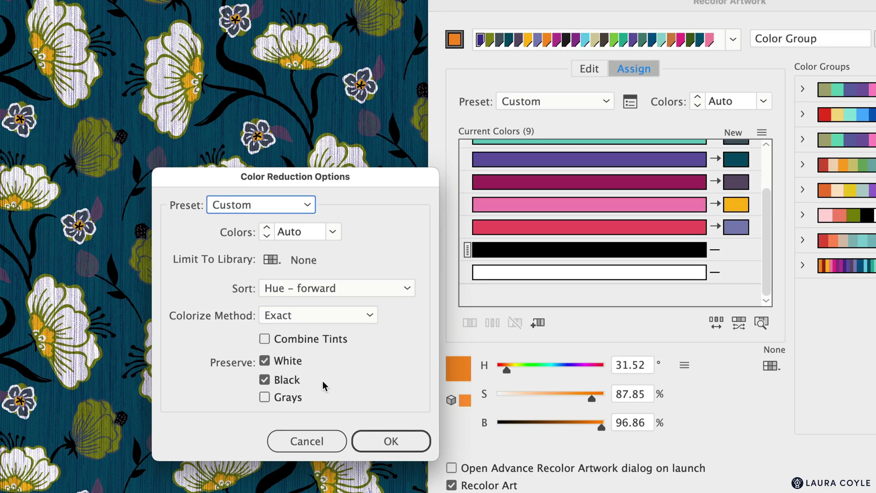
- Stop preserving white in the color reduction options of the teal floral pattern
left_click(265, 362)
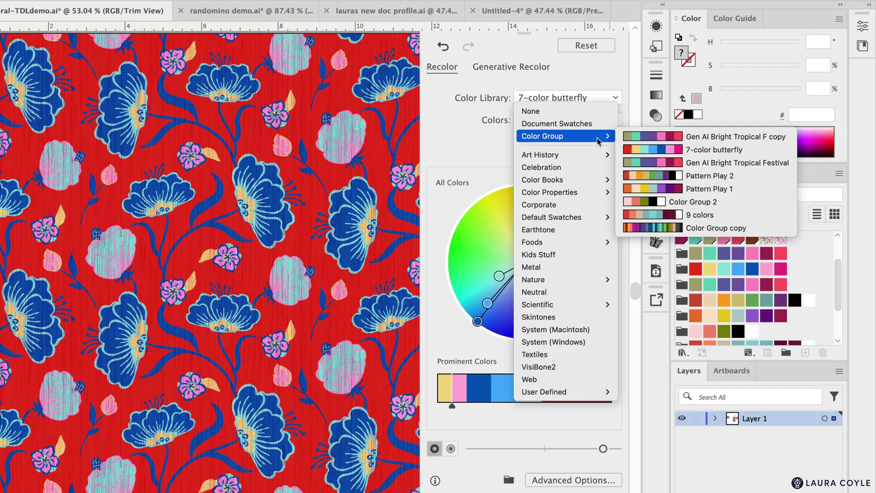
- Recolor the red floral pattern with the "9 colors" color group and randomly change the color order twice
left_click(656, 215)
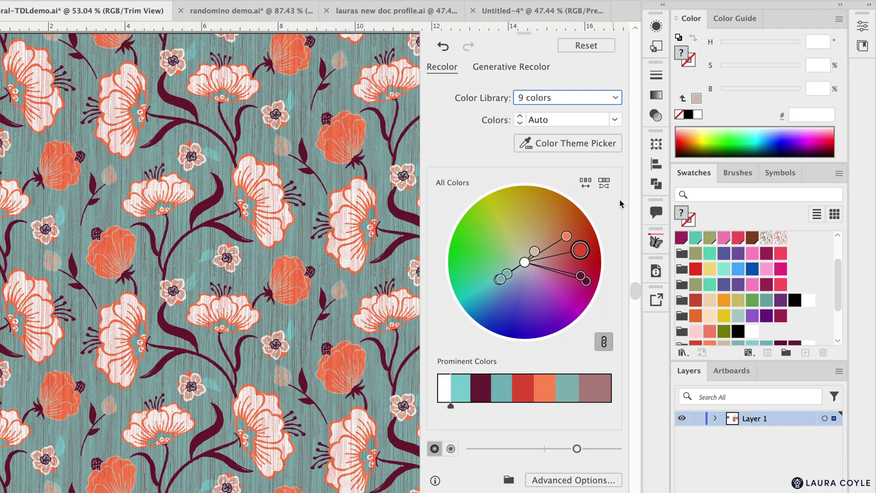
left_click(586, 185)
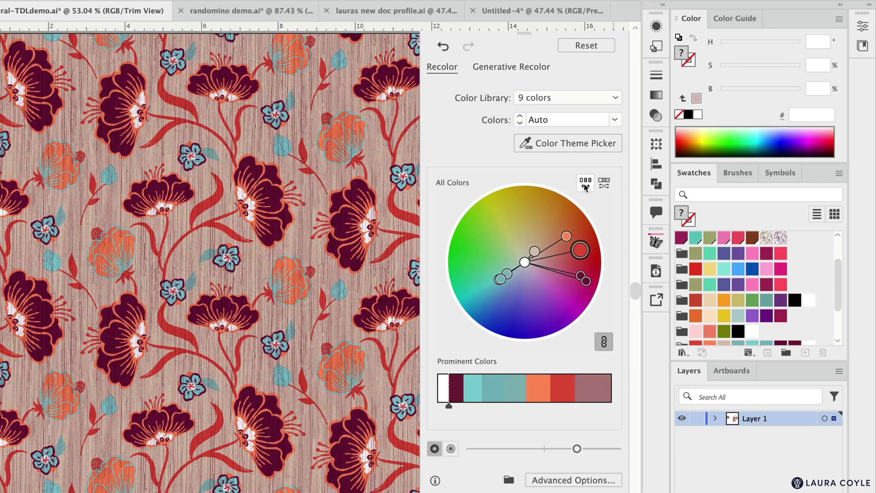
left_click(585, 185)
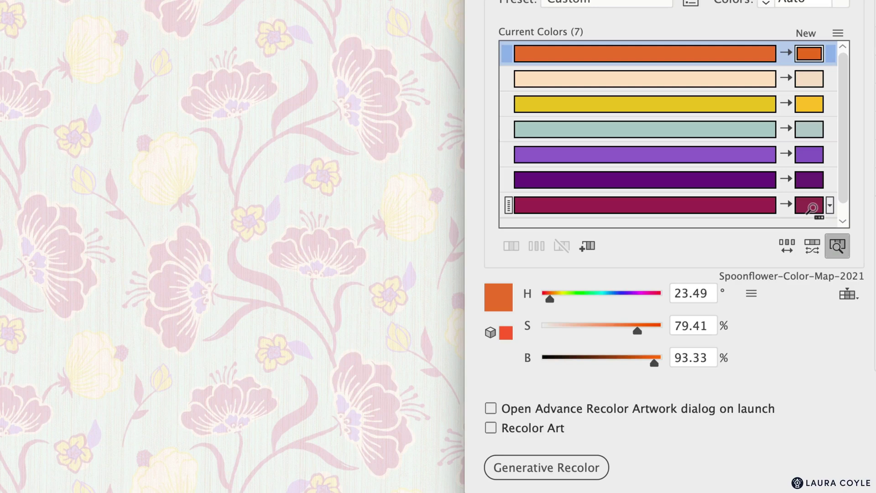
- Locate where the burgundy and the dark purple are used in the pattern
left_click(812, 209)
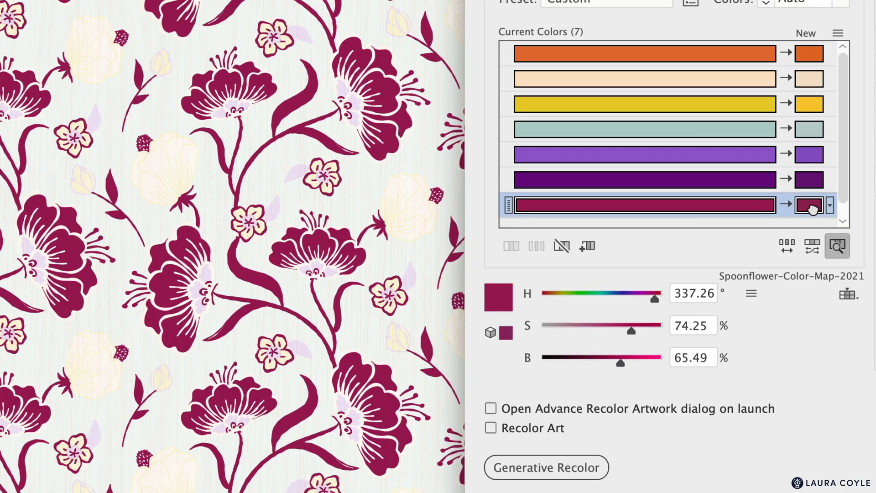
left_click(808, 182)
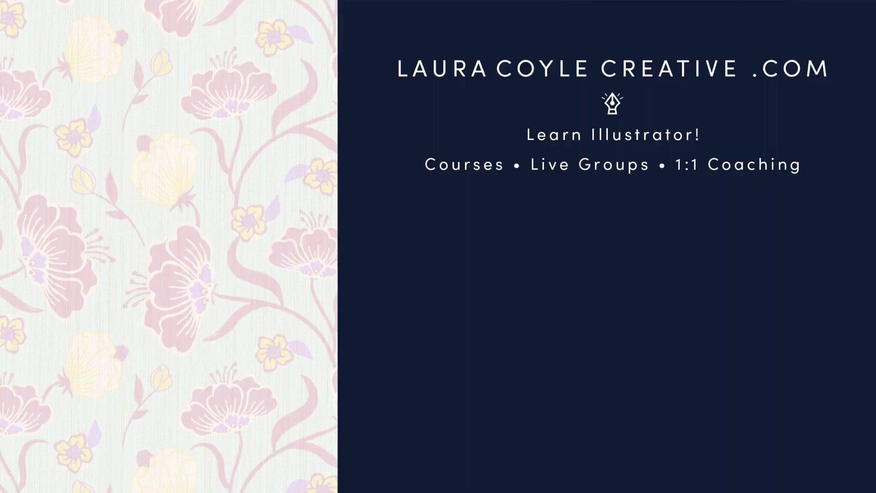